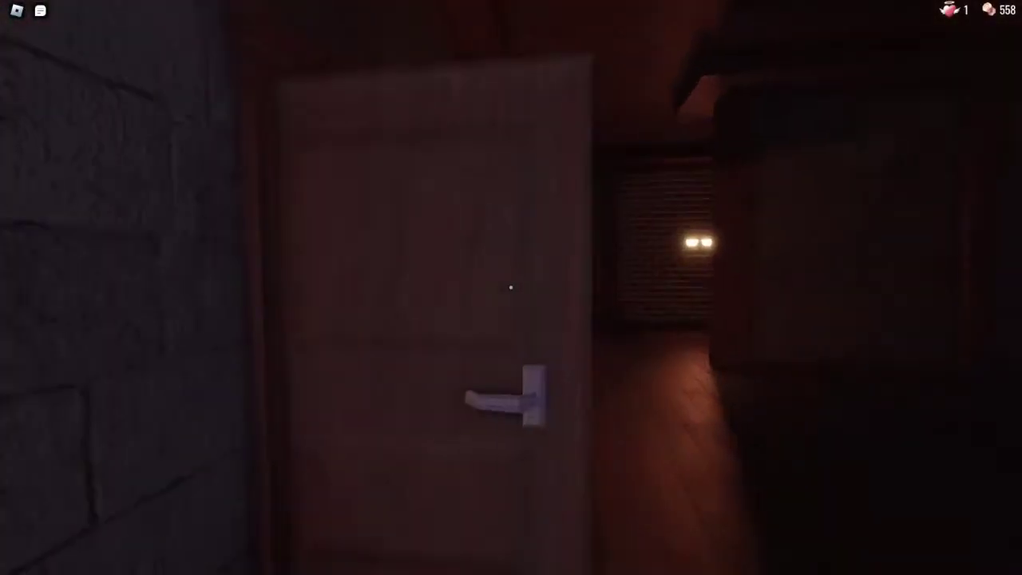
Climb the staircase, cross the dark room and enter the hallway through door 0013.
{"action": "key", "text": "w"}
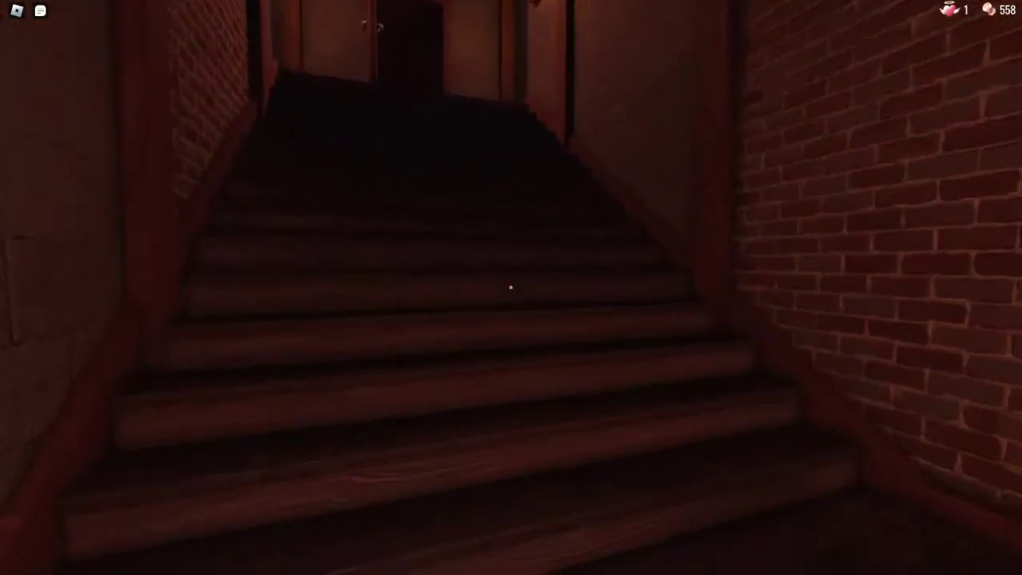
{"action": "key", "text": "w"}
{"action": "key", "text": "w"}
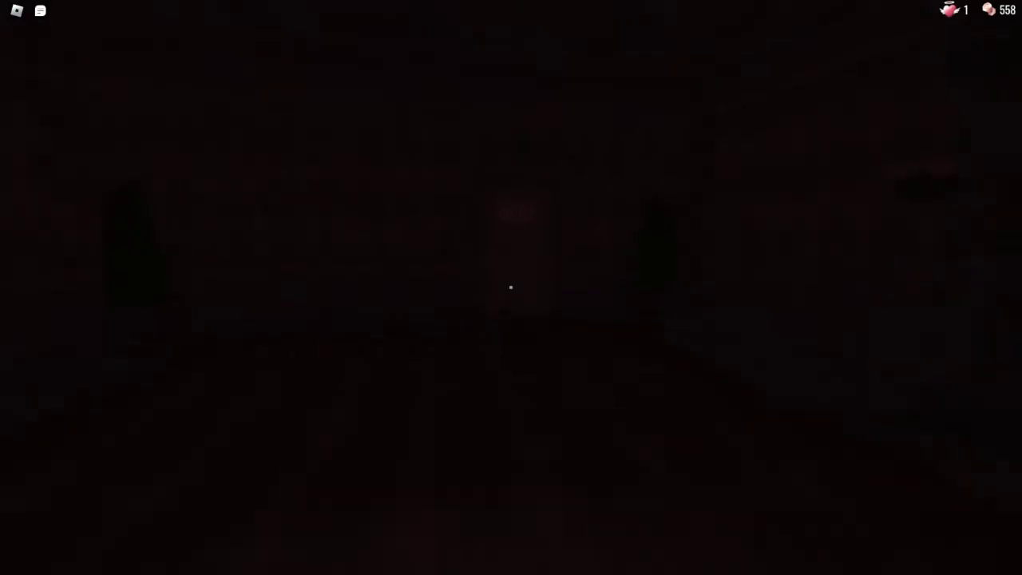
{"action": "key", "text": "w"}
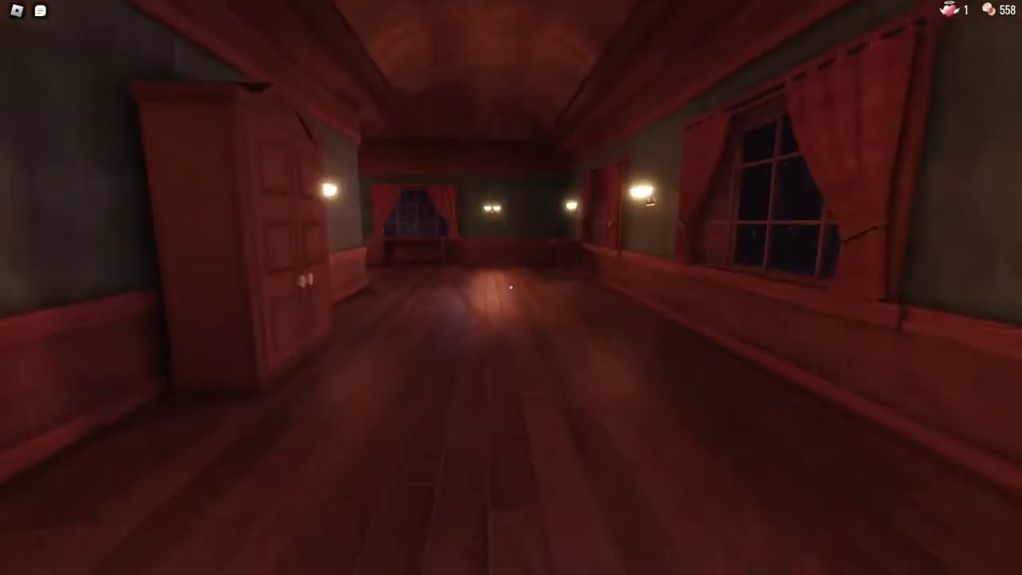
Walk the hallway, pass through door 0014 and cross the dark room.
{"action": "key", "text": "w"}
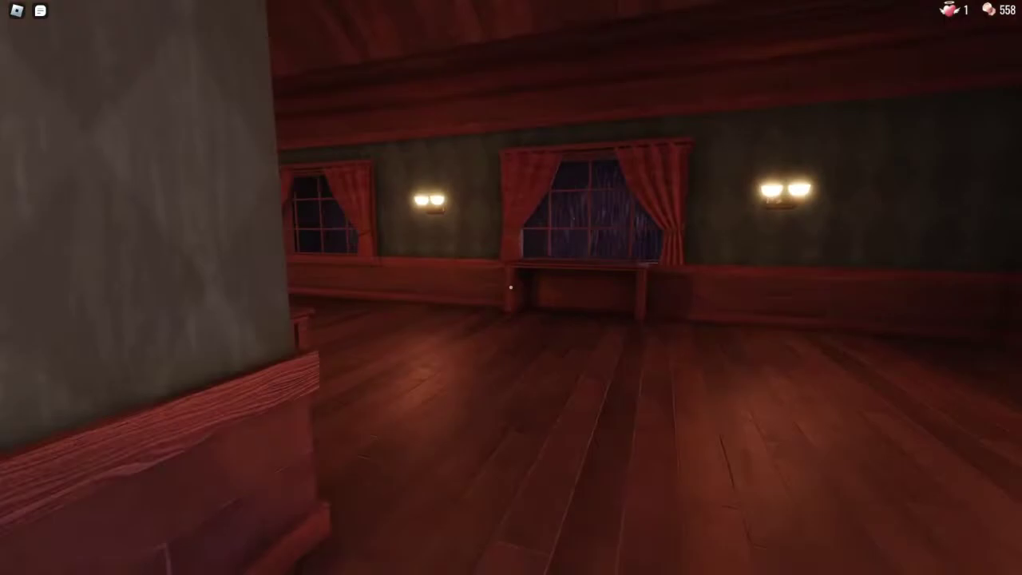
{"action": "key", "text": "w"}
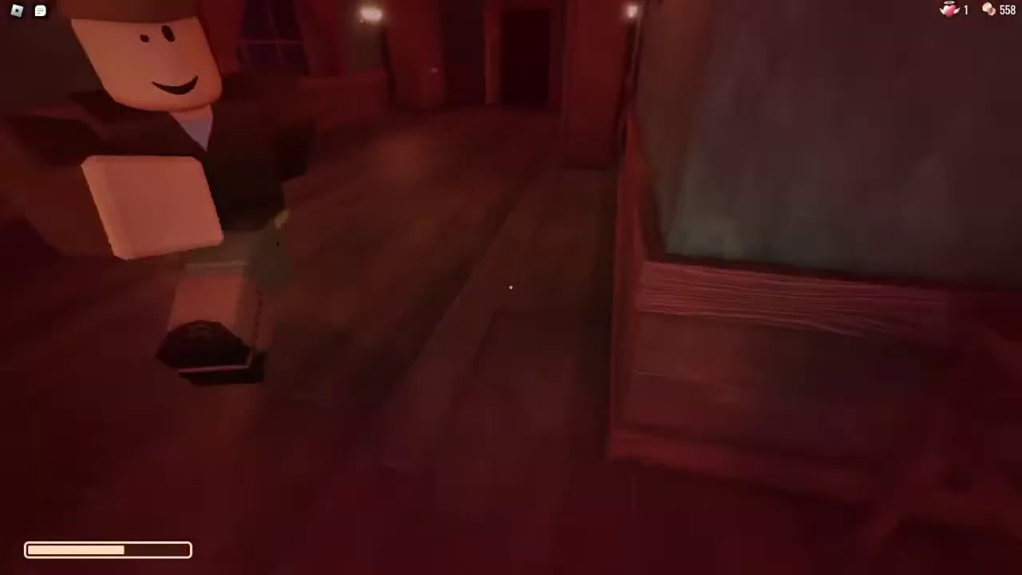
{"action": "key", "text": "w"}
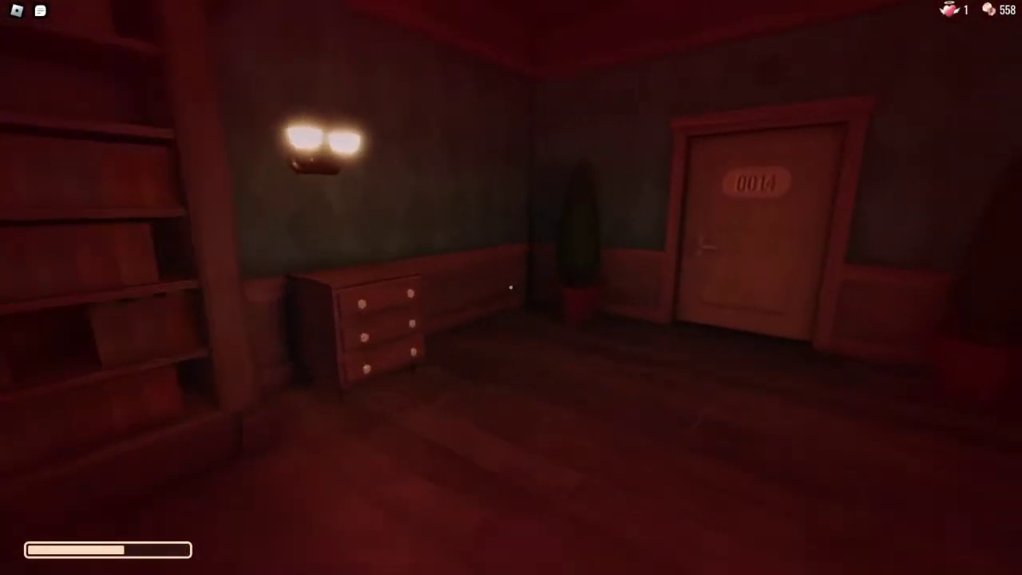
{"action": "key", "text": "w"}
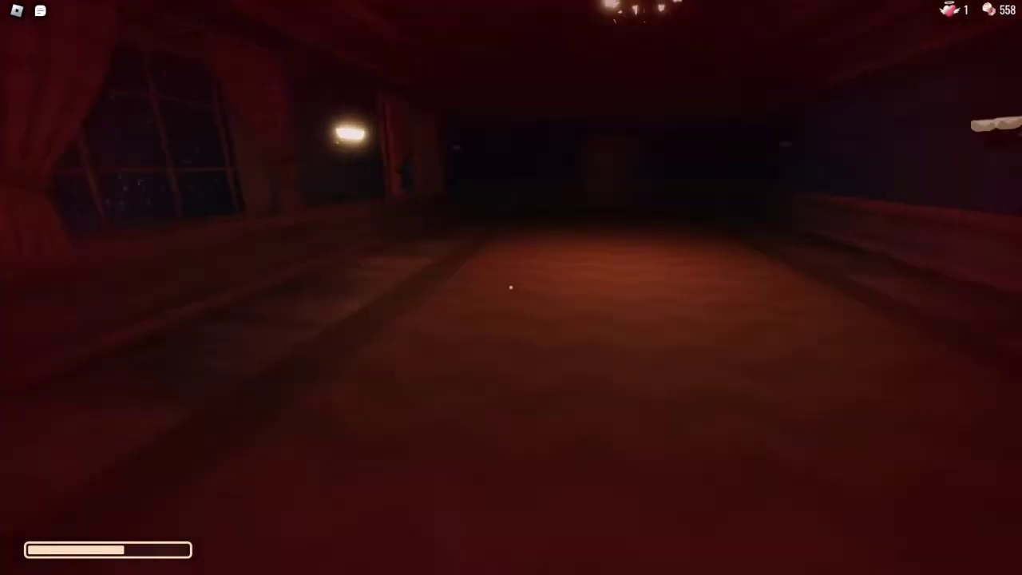
{"action": "key", "text": "w"}
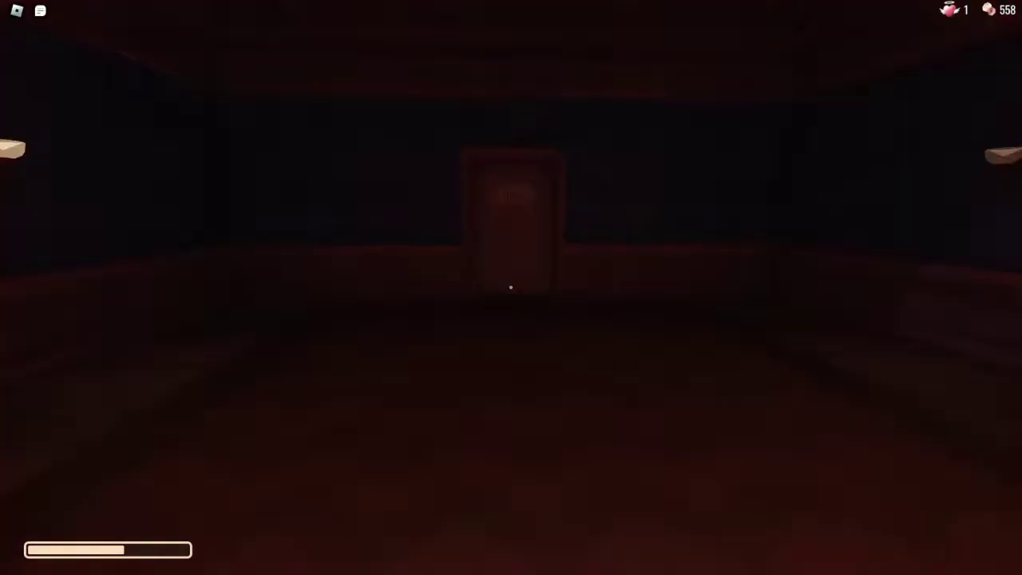
{"action": "key", "text": "w"}
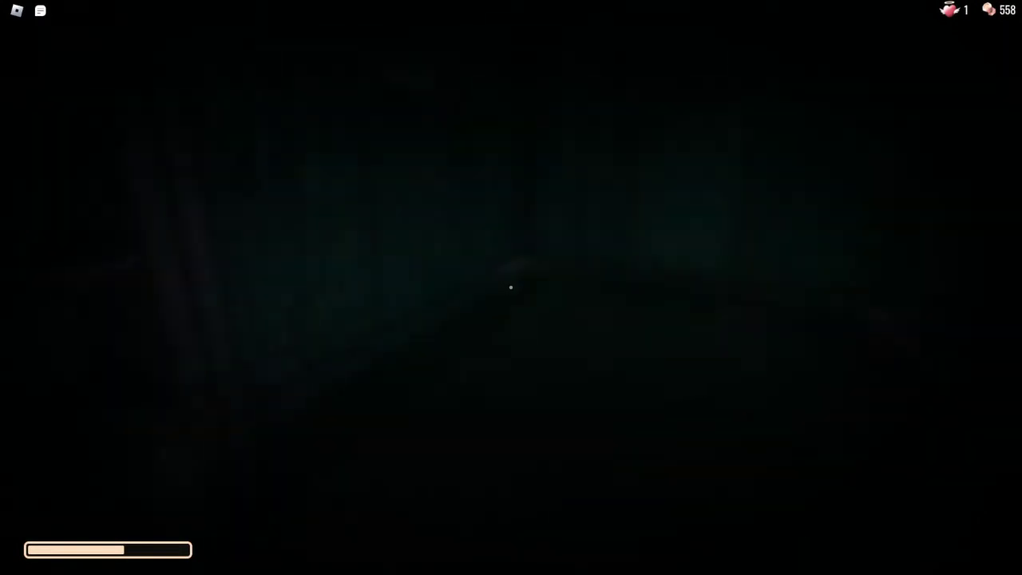
Use the flashlight to advance down the dark corridor until caught.
{"action": "left_click", "coordinate": [511, 288]}
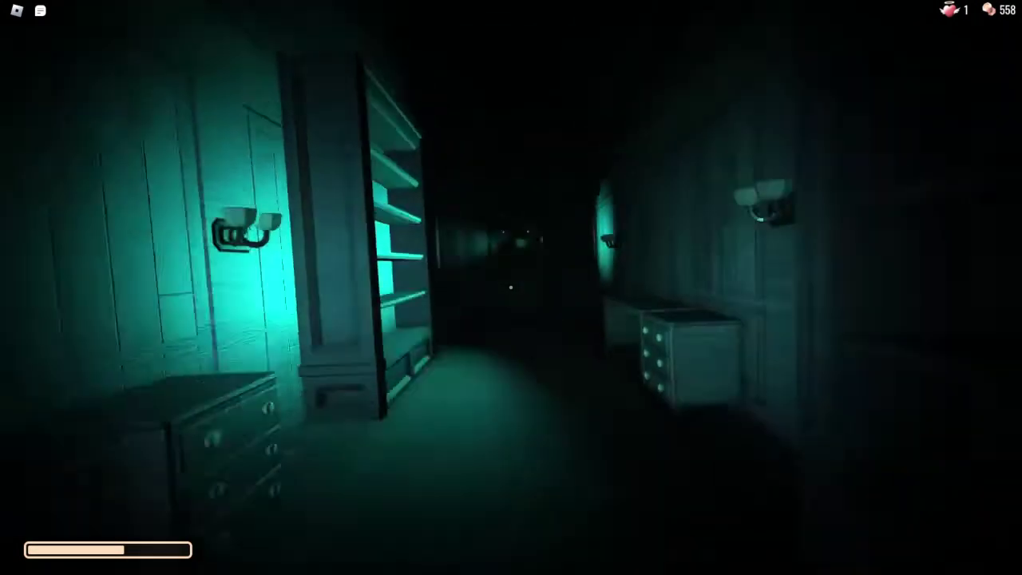
{"action": "key", "text": "w"}
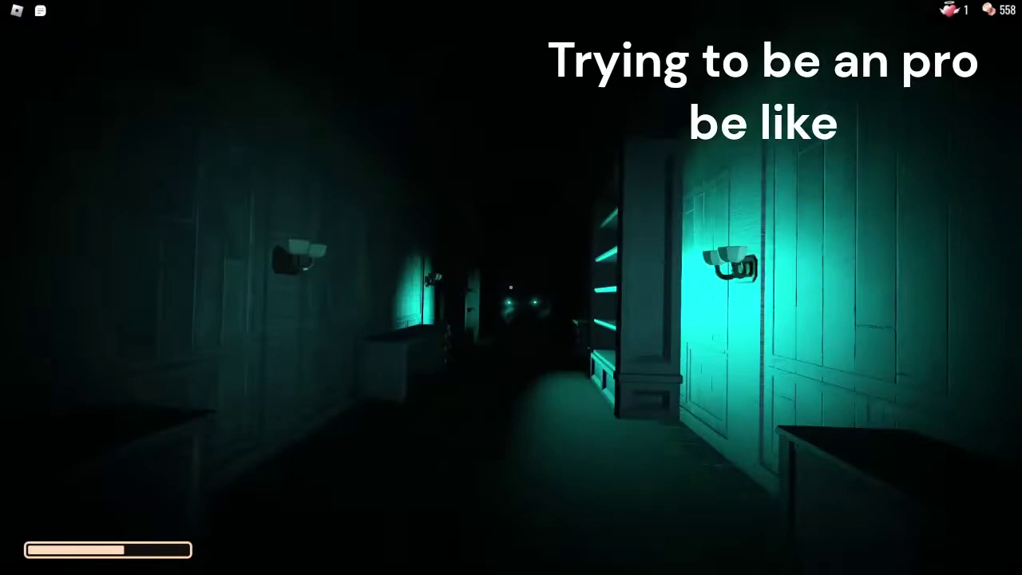
{"action": "key", "text": "w"}
{"action": "left_click", "coordinate": [511, 288]}
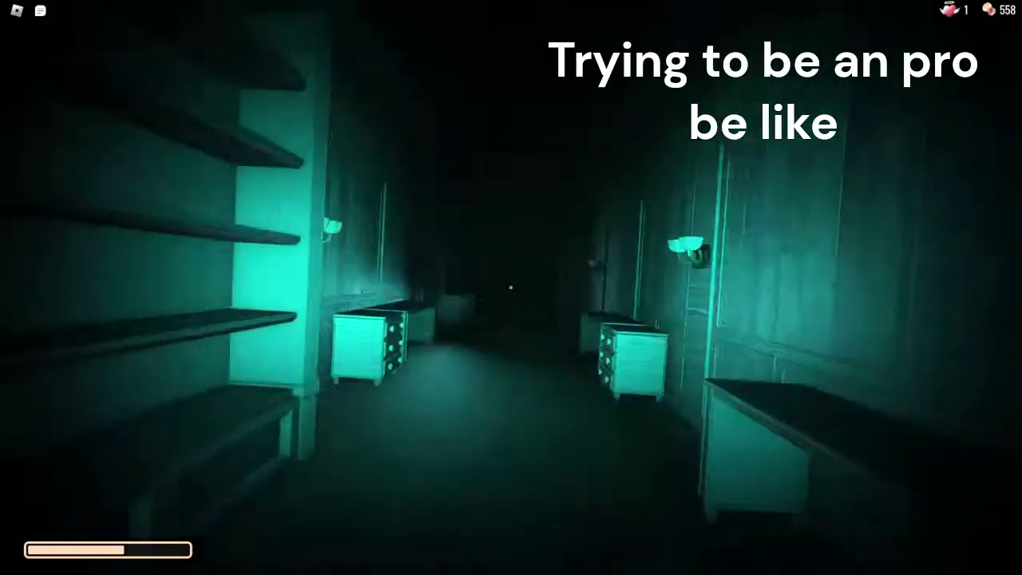
{"action": "key", "text": "w"}
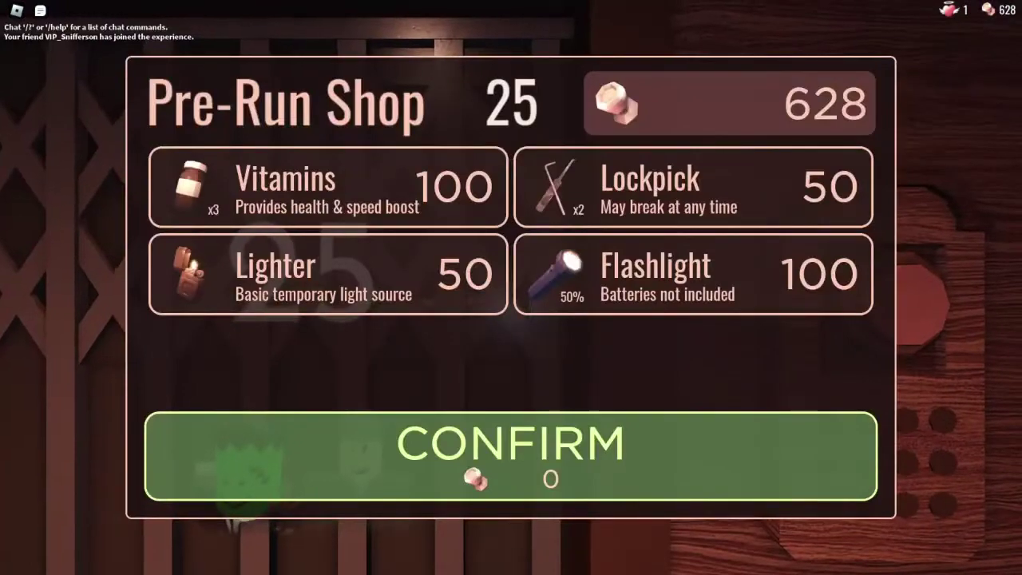
Confirm the Pre-Run Shop without buying, then leave the elevator toward the mailboxes.
{"action": "left_click", "coordinate": [679, 479]}
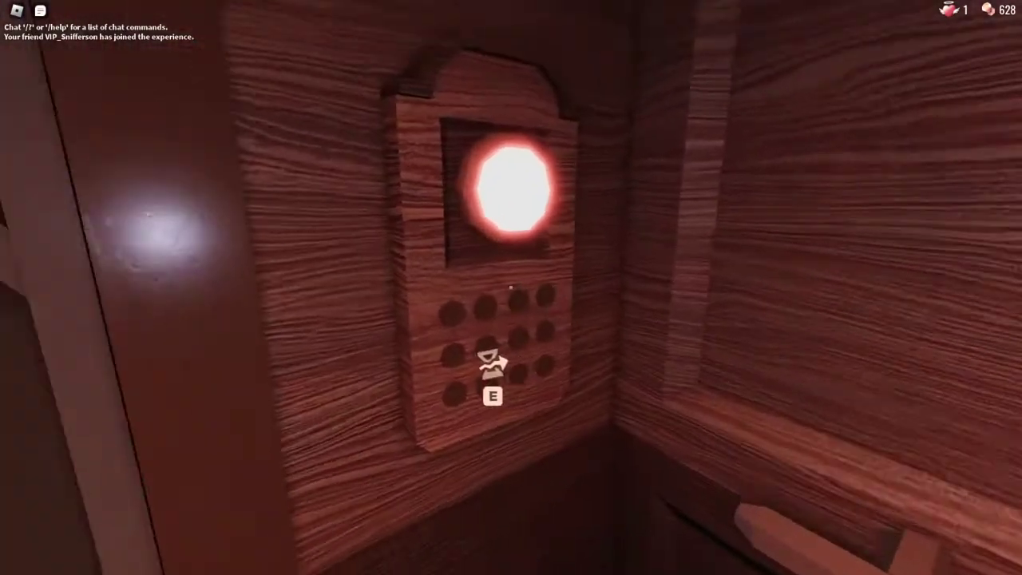
{"action": "left_click_drag", "start_coordinate": [511, 287], "coordinate": [719, 288]}
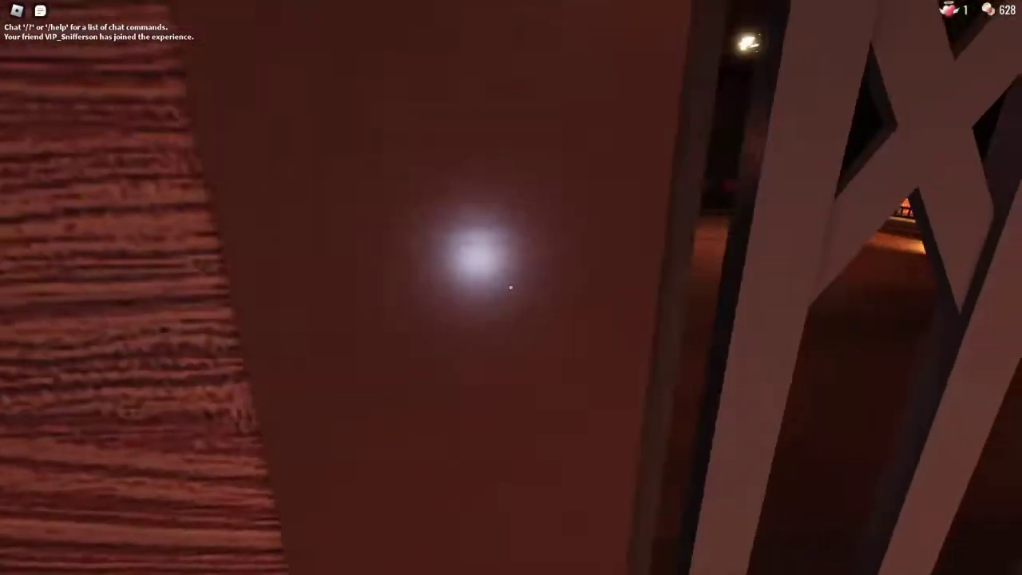
{"action": "left_click_drag", "start_coordinate": [511, 287], "coordinate": [719, 288]}
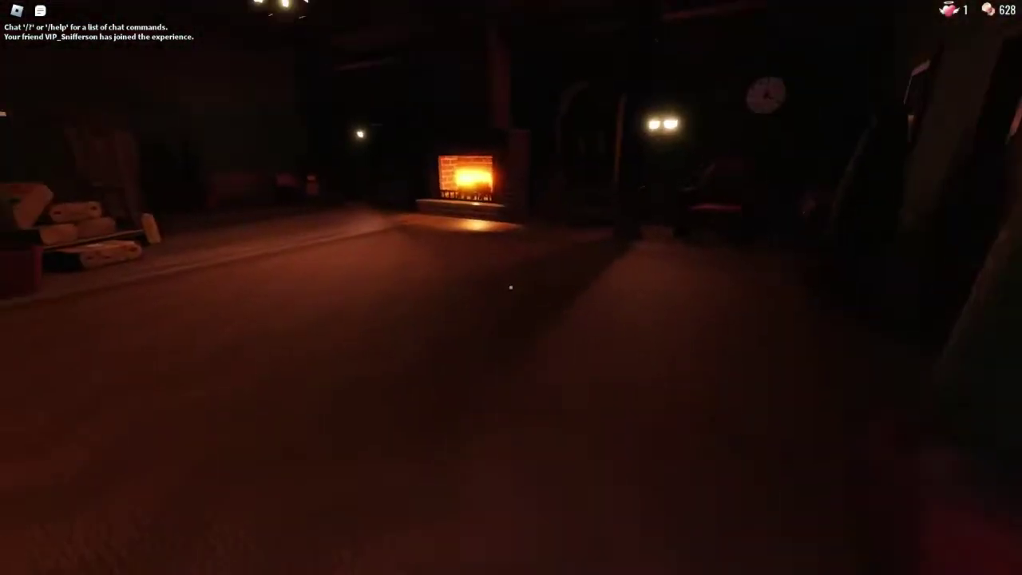
{"action": "key", "text": "w"}
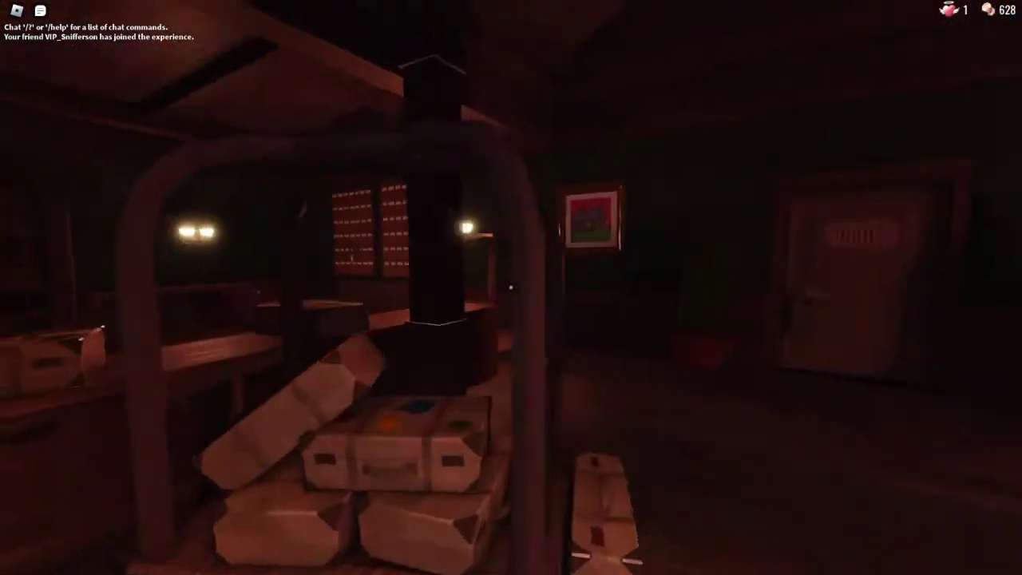
{"action": "key", "text": "w"}
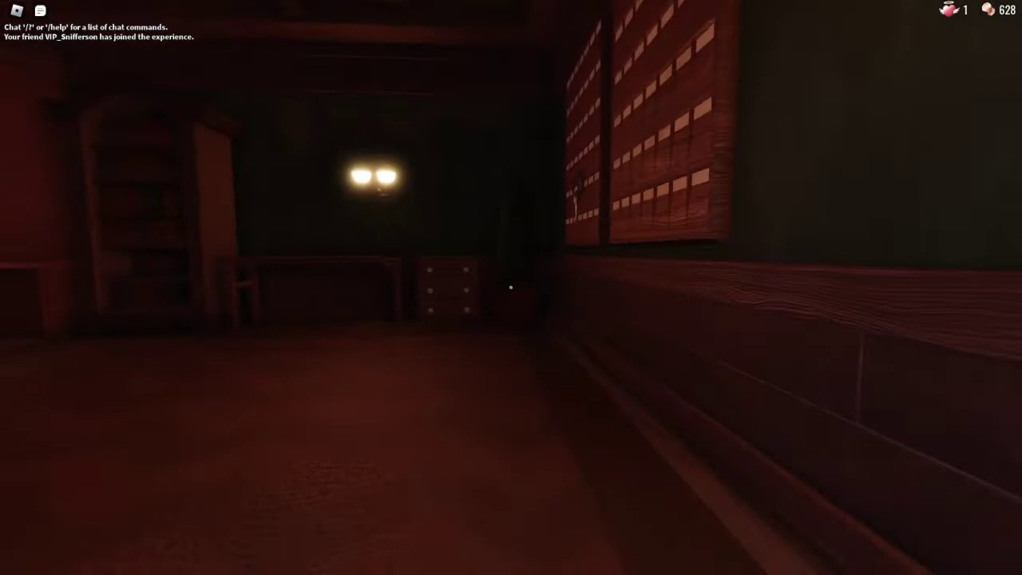
Take the key from the mailboxes, crouch under the luggage cart and reach door 0001.
{"action": "key", "text": "e"}
{"action": "key", "text": "w"}
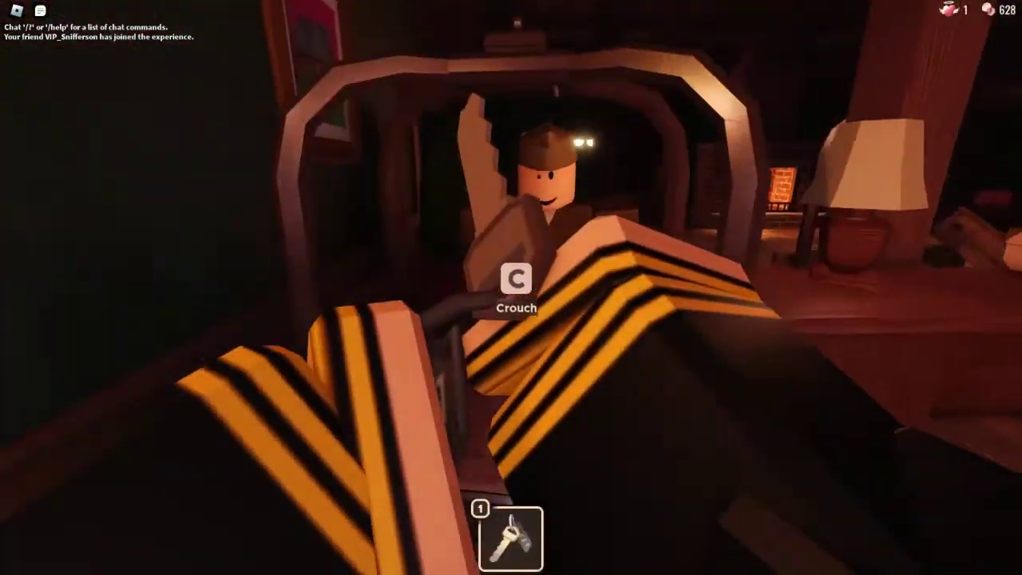
{"action": "key", "text": "c"}
{"action": "key", "text": "w"}
{"action": "key", "text": "w"}
{"action": "key", "text": "w"}
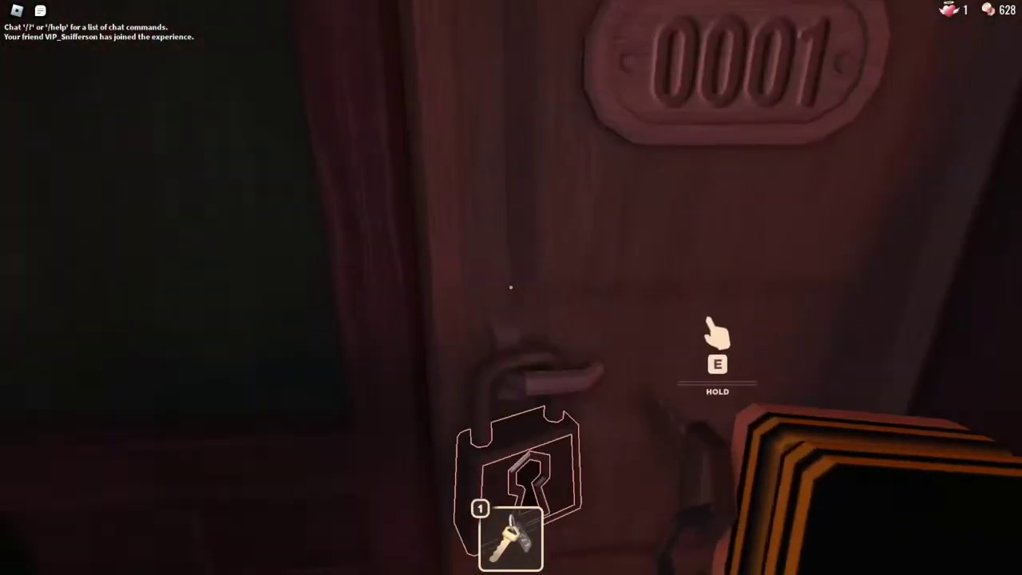
Unlock door 0001 with the key and loot the dresser drawers beyond.
{"action": "key", "text": "e"}
{"action": "key", "text": "w"}
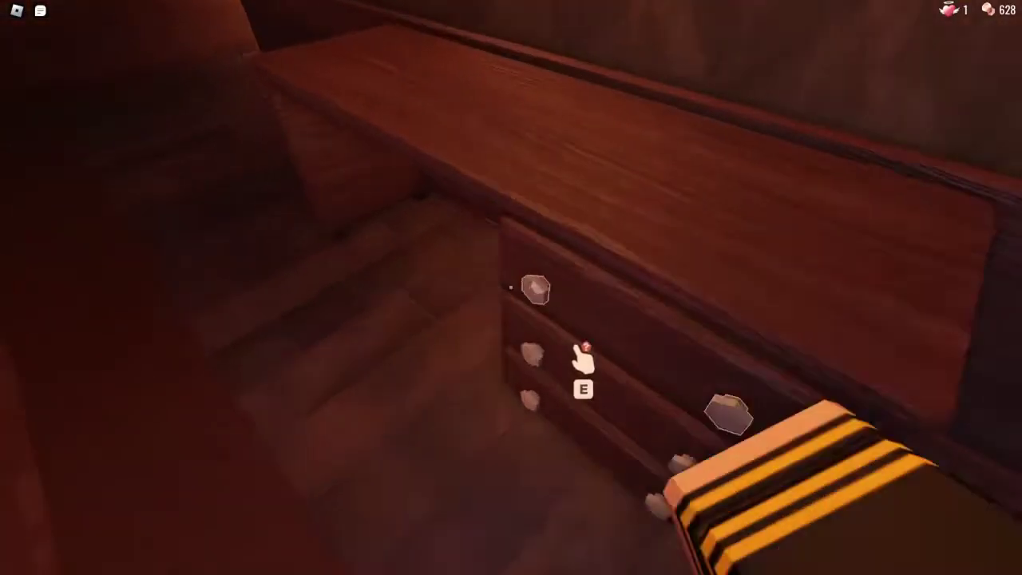
{"action": "key", "text": "e"}
{"action": "key", "text": "w"}
{"action": "key", "text": "shift+w"}
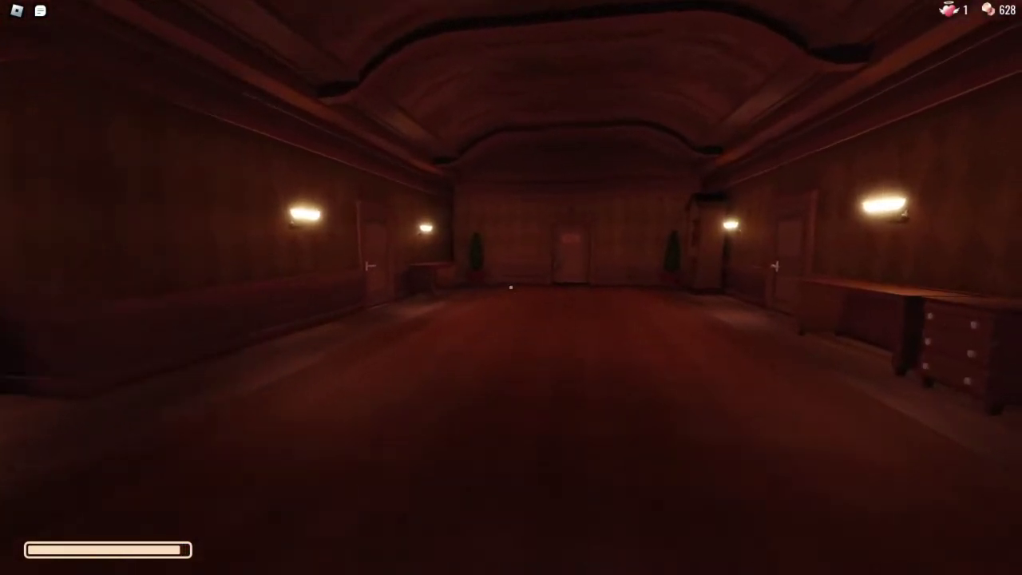
{"action": "key", "text": "w"}
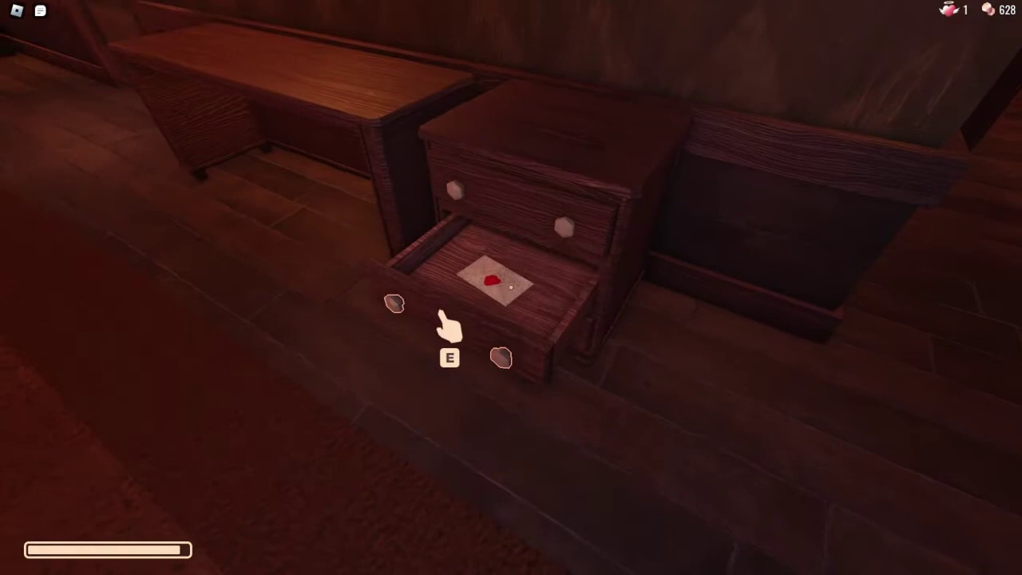
{"action": "key", "text": "e"}
{"action": "key", "text": "e"}
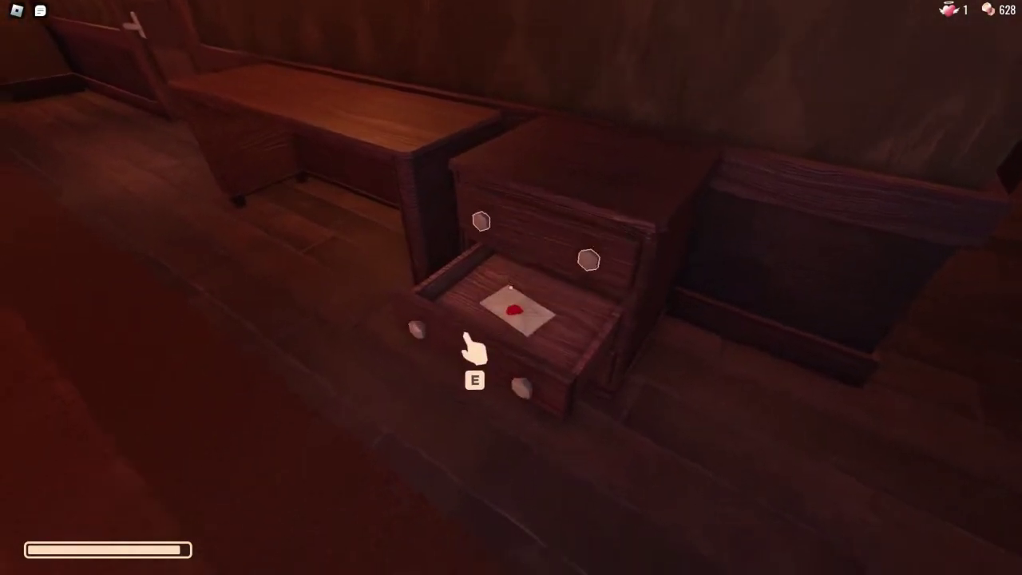
{"action": "key", "text": "e"}
Go through door 0010, pass the wardrobe and enter the fireplace room.
{"action": "key", "text": "w"}
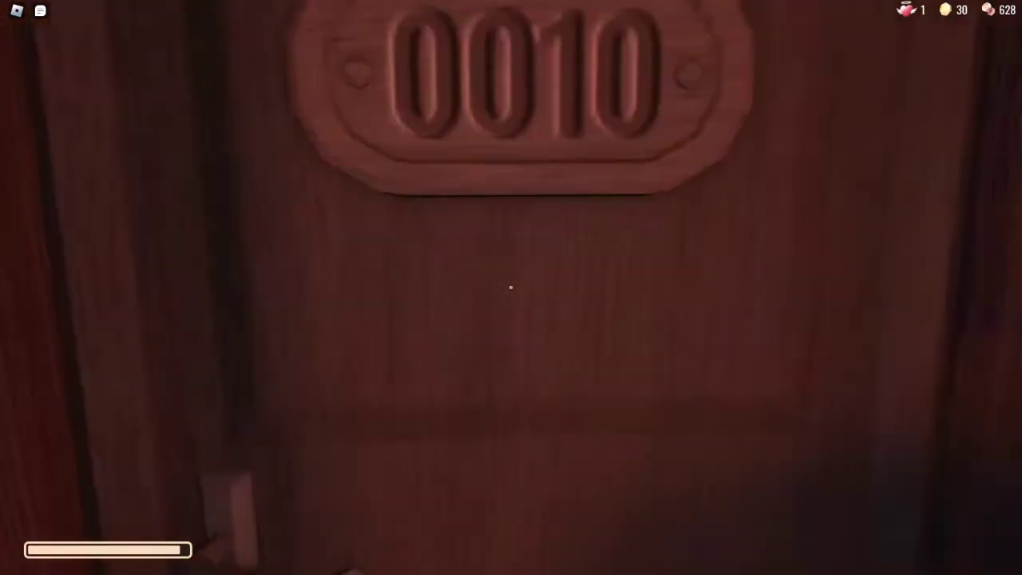
{"action": "key", "text": "w"}
{"action": "key", "text": "w"}
{"action": "key", "text": "w"}
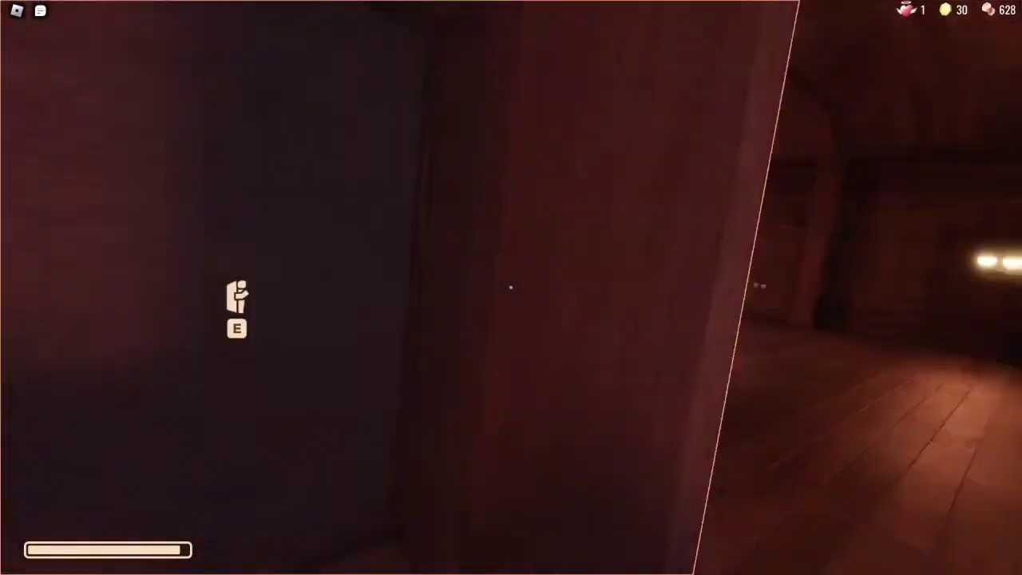
{"action": "key", "text": "w"}
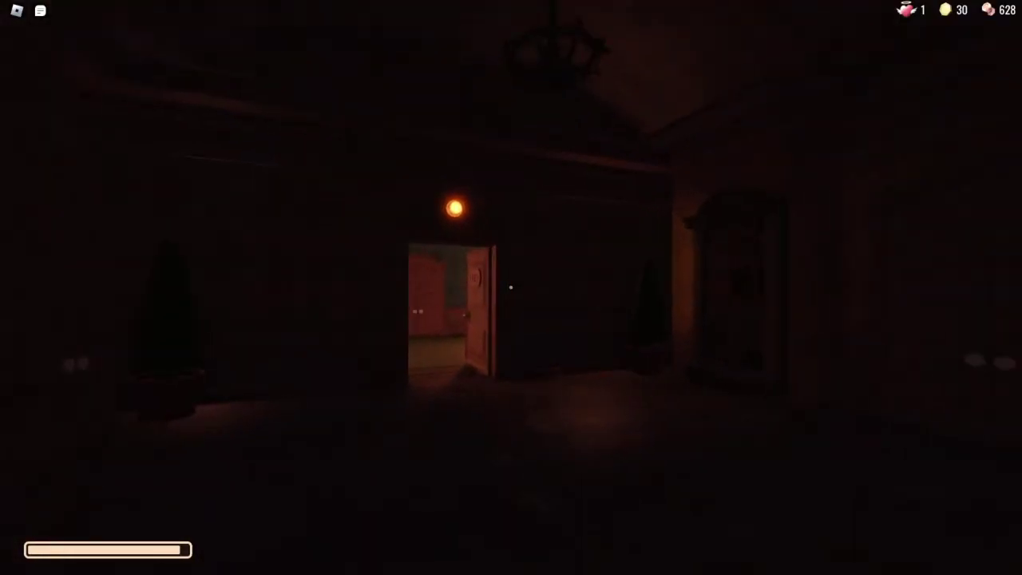
{"action": "key", "text": "w"}
{"action": "key", "text": "w"}
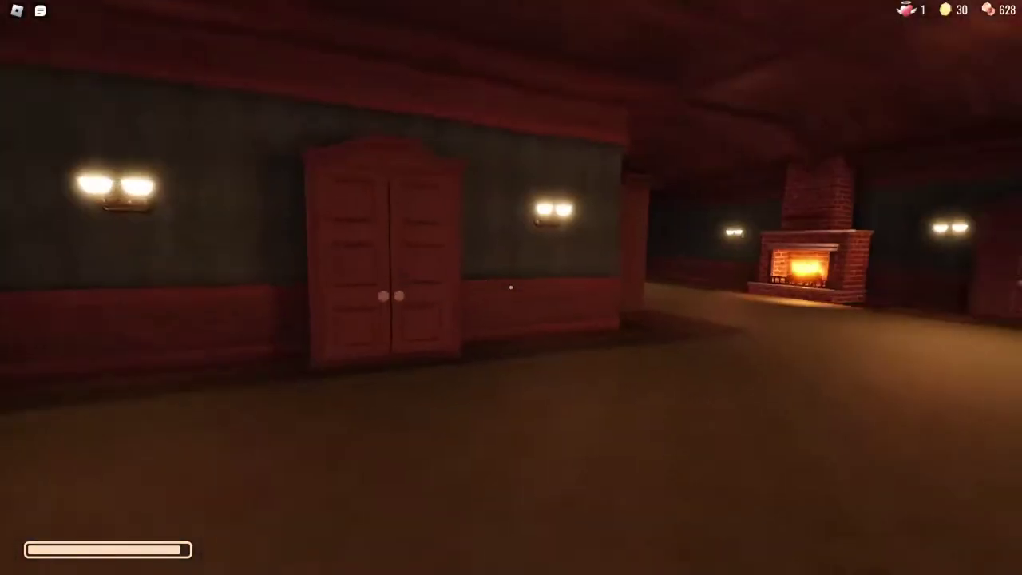
{"action": "key", "text": "w"}
{"action": "key", "text": "w"}
{"action": "key", "text": "w"}
{"action": "key", "text": "w"}
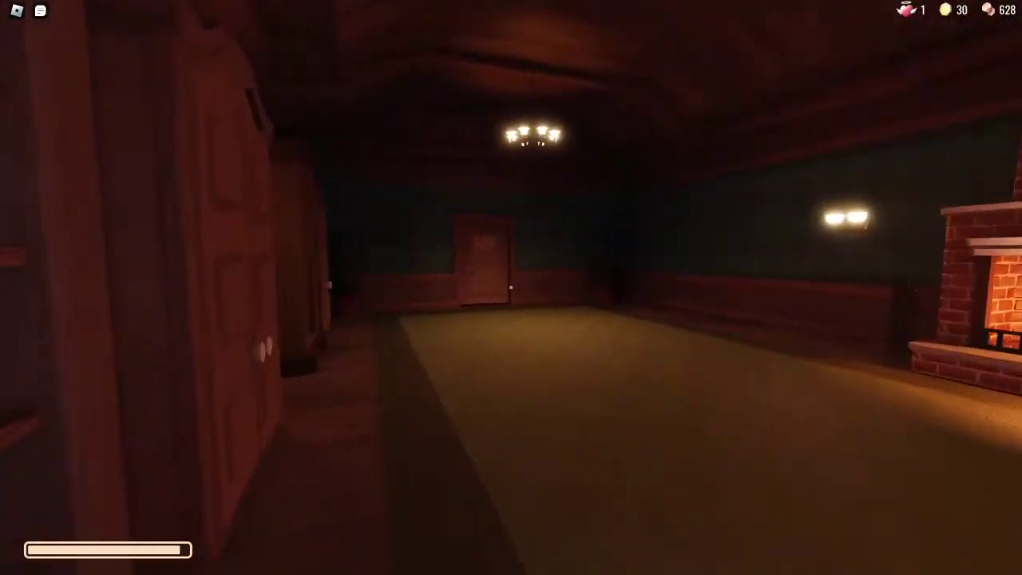
Cross the fireplace room and lit halls through door 0016 toward door 0017.
{"action": "key", "text": "w"}
{"action": "key", "text": "w"}
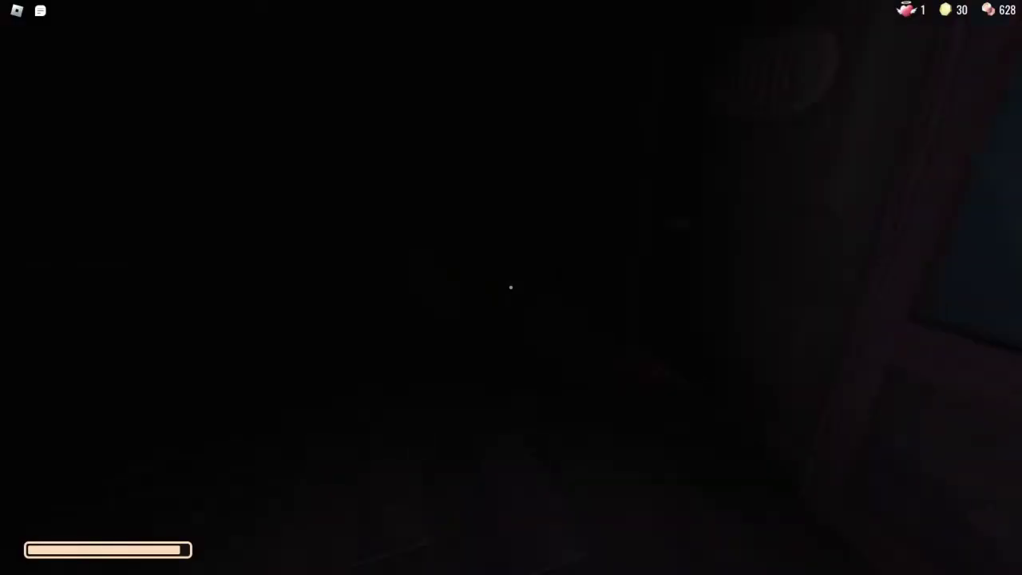
{"action": "key", "text": "w"}
{"action": "key", "text": "w"}
{"action": "key", "text": "w"}
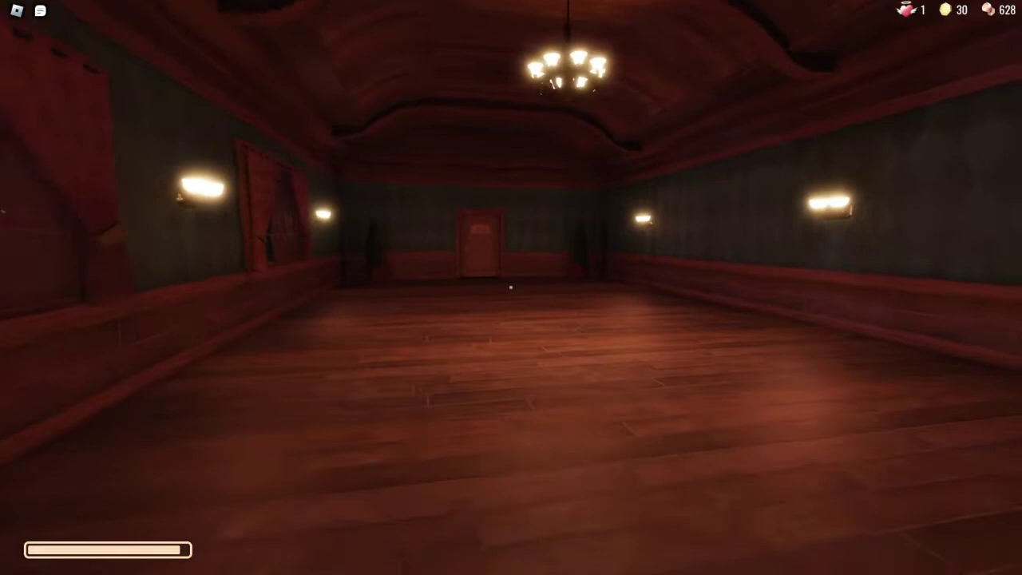
{"action": "key", "text": "w"}
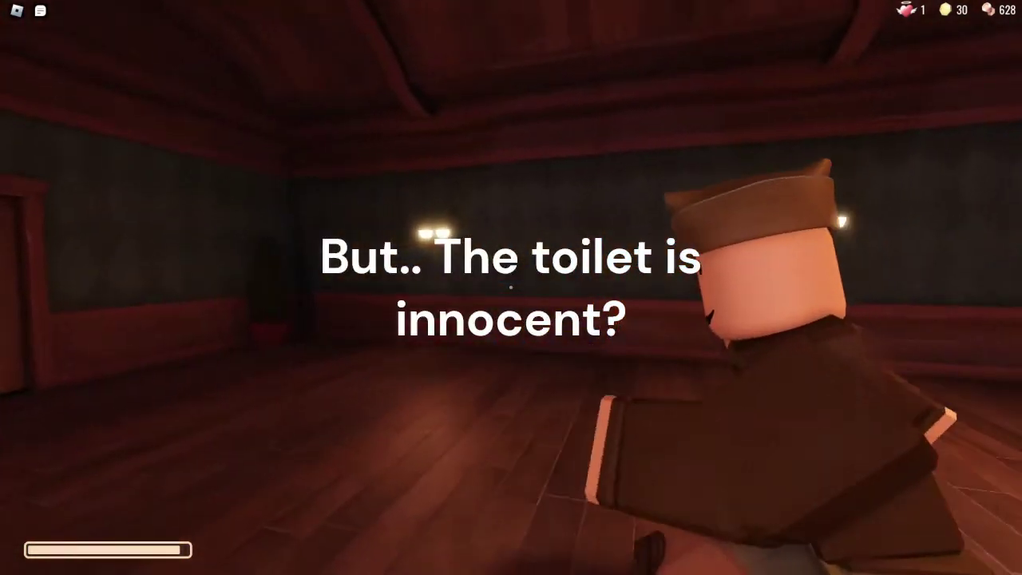
{"action": "key", "text": "w"}
{"action": "key", "text": "w"}
{"action": "key", "text": "w"}
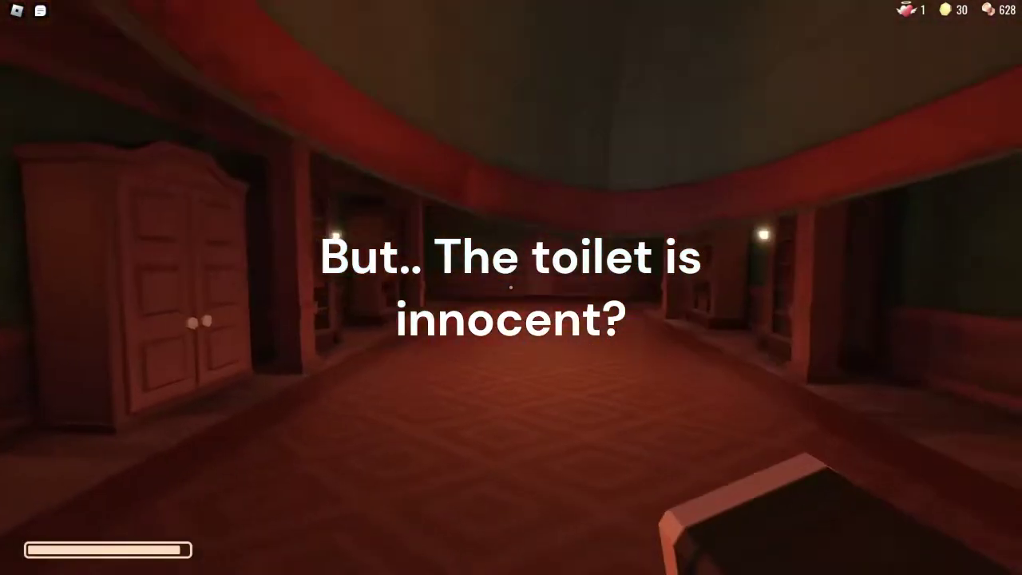
{"action": "key", "text": "w"}
{"action": "key", "text": "w"}
{"action": "key", "text": "w"}
{"action": "key", "text": "w"}
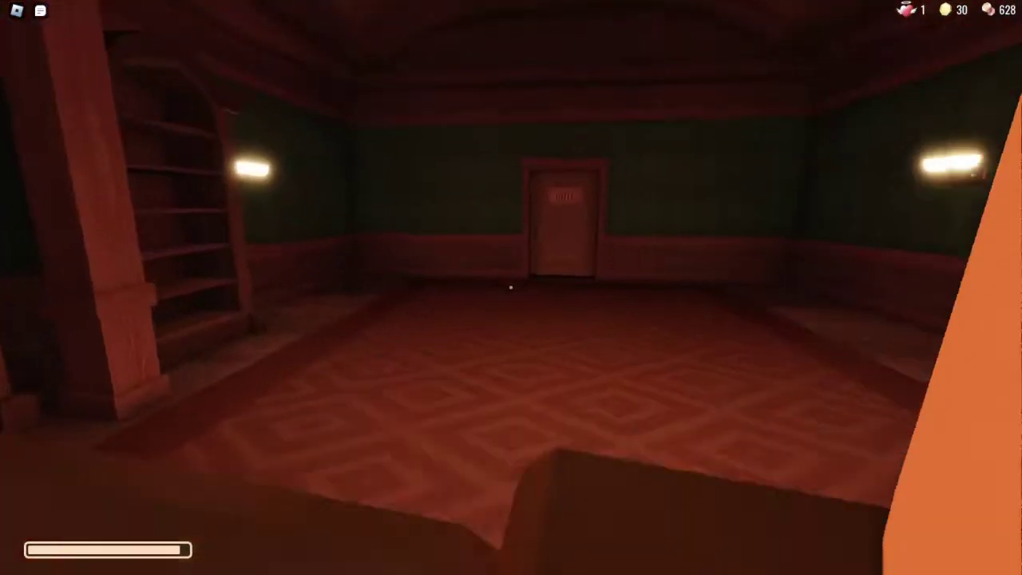
{"action": "key", "text": "w"}
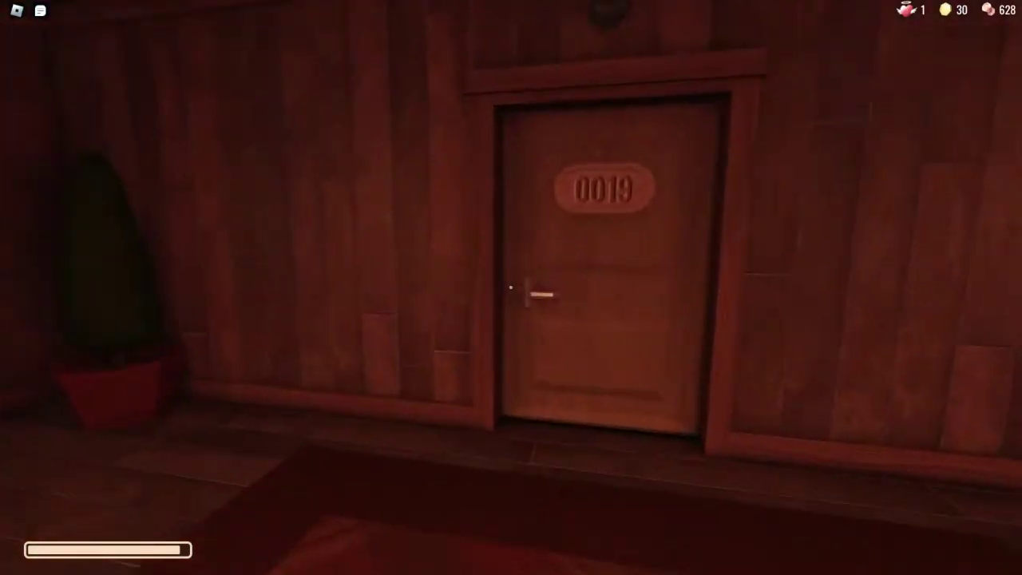
{"action": "key", "text": "w"}
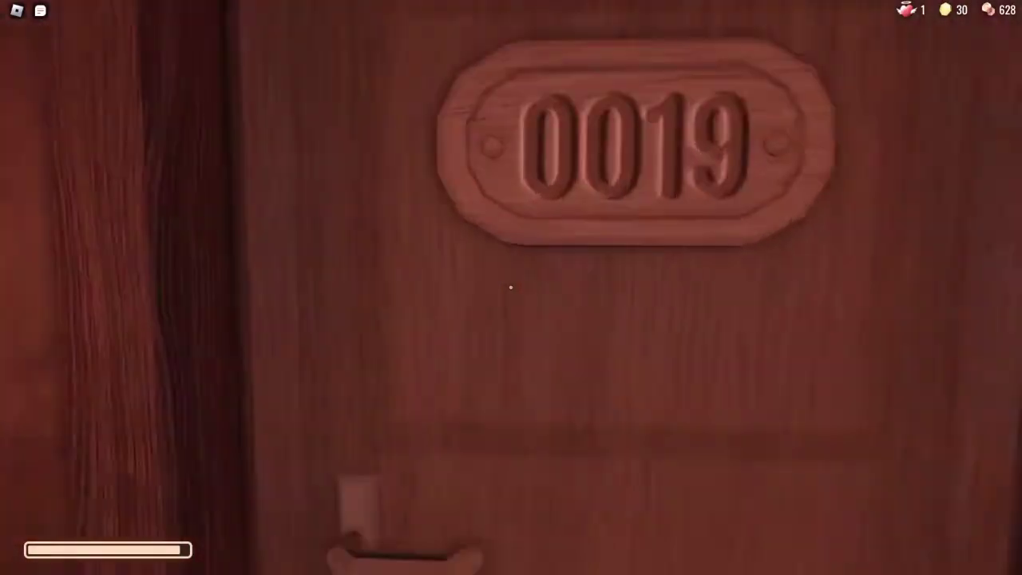
Enter room 0019 and take the violin painting off the wall.
{"action": "key", "text": "w"}
{"action": "key", "text": "w"}
{"action": "key", "text": "w"}
{"action": "key", "text": "w"}
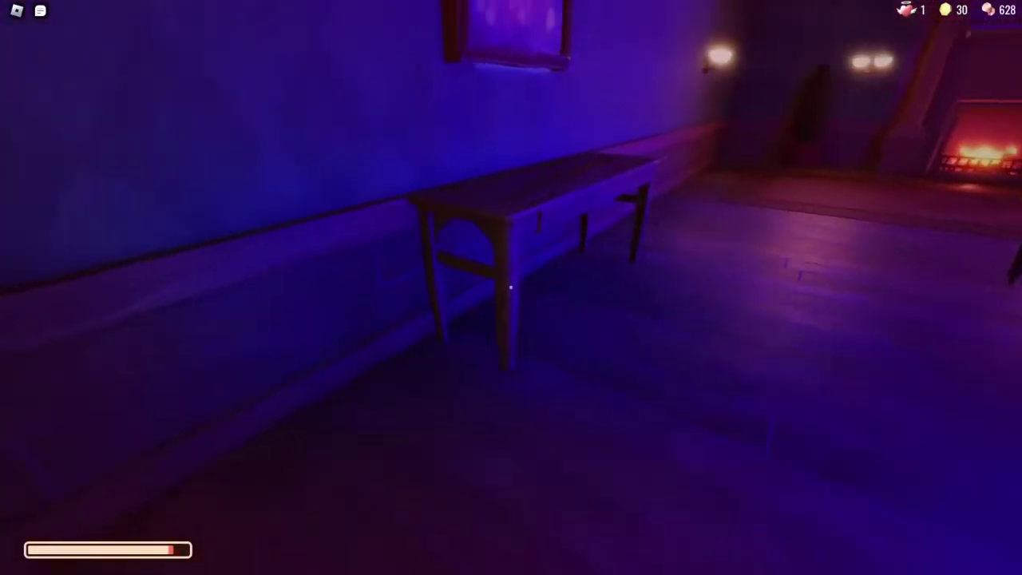
{"action": "key", "text": "w"}
{"action": "key", "text": "w"}
{"action": "key", "text": "w"}
{"action": "key", "text": "w"}
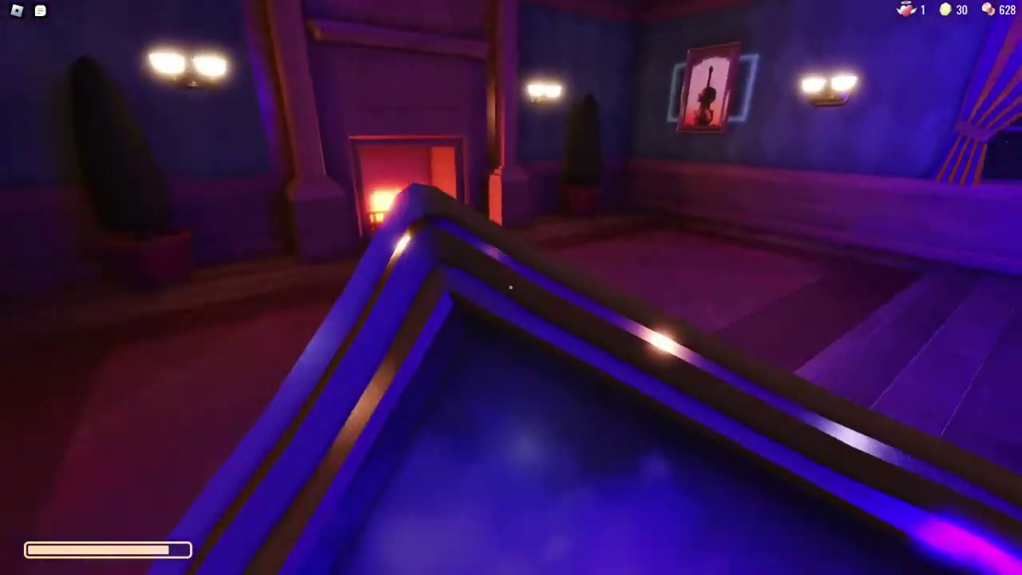
{"action": "key", "text": "w"}
{"action": "key", "text": "w"}
{"action": "key", "text": "w"}
{"action": "key", "text": "w"}
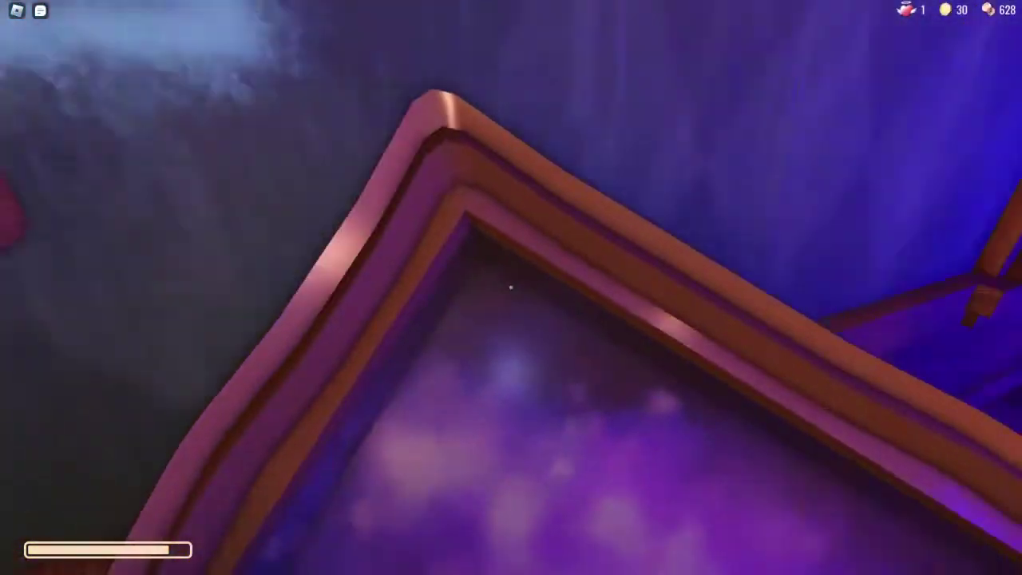
{"action": "key", "text": "e"}
{"action": "key", "text": "w"}
{"action": "key", "text": "w"}
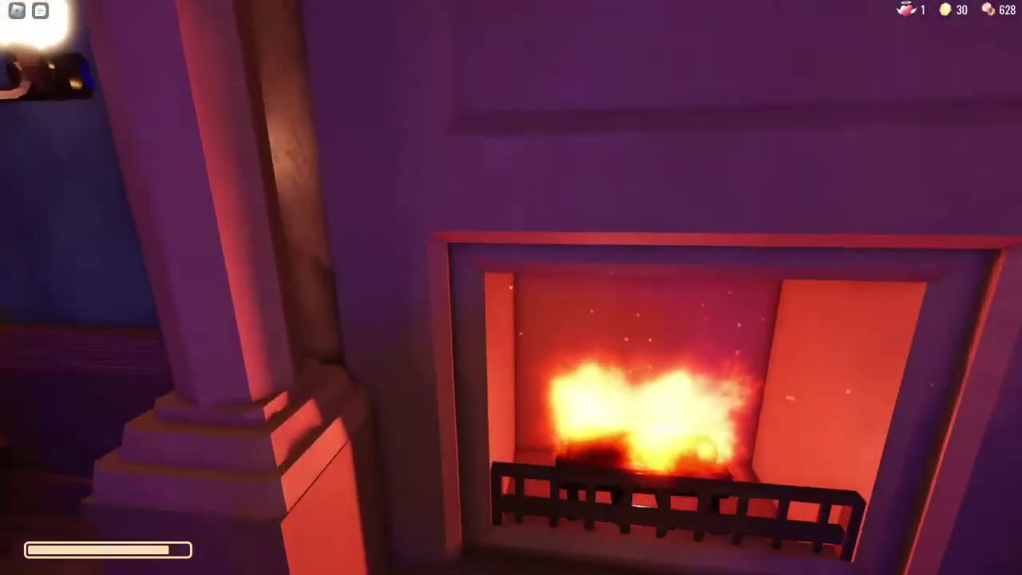
Walk up to the fireplace, then turn and look across the room.
{"action": "key", "text": "w"}
{"action": "key", "text": "w"}
{"action": "key", "text": "d"}
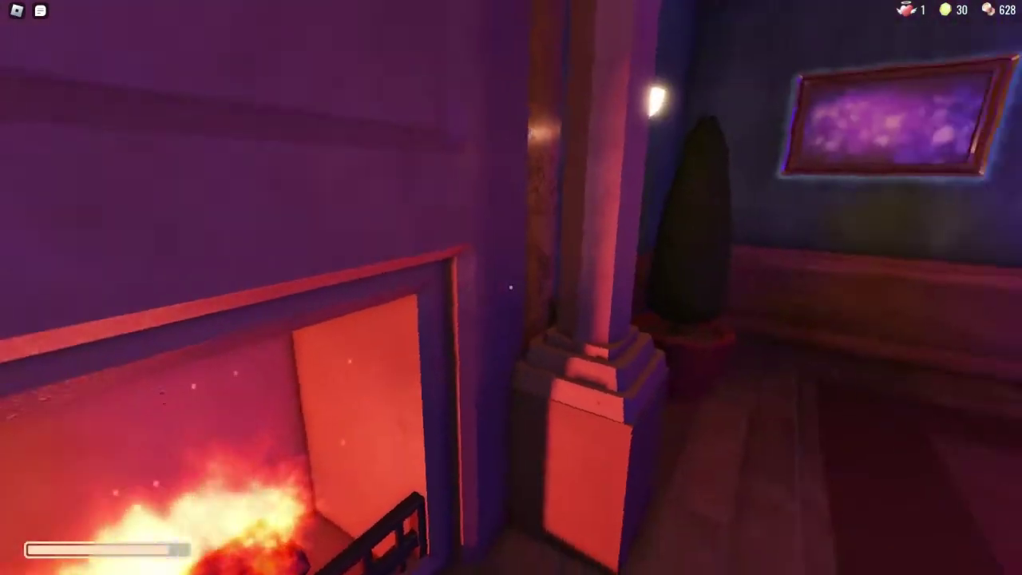
{"action": "key", "text": "w"}
{"action": "key", "text": "w"}
{"action": "key", "text": "w"}
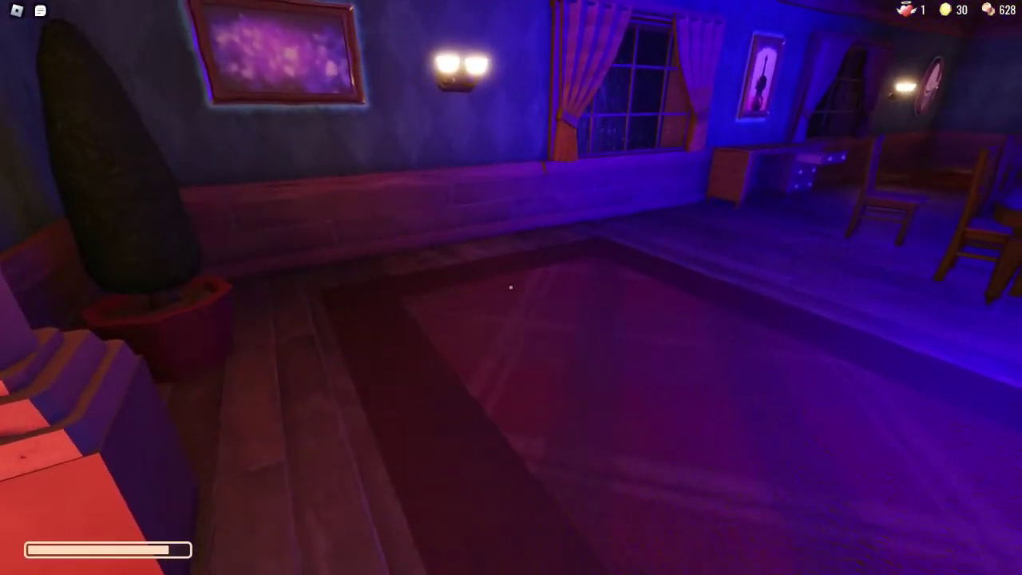
{"action": "key", "text": "d"}
{"action": "key", "text": "d"}
{"action": "key", "text": "d"}
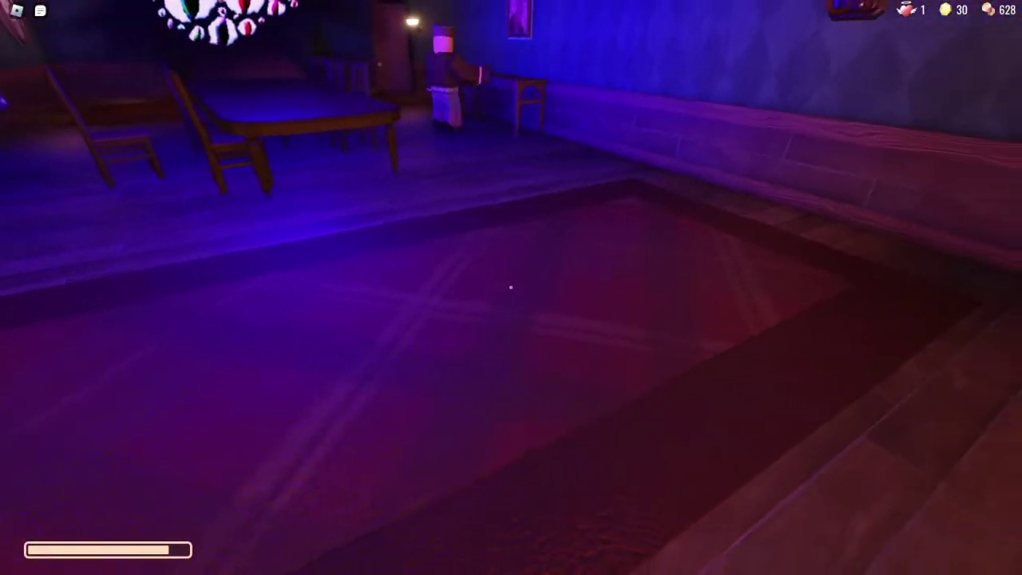
{"action": "key", "text": "d"}
{"action": "key", "text": "d"}
Go through door 0020 and collect gold from the dresser drawer.
{"action": "key", "text": "w"}
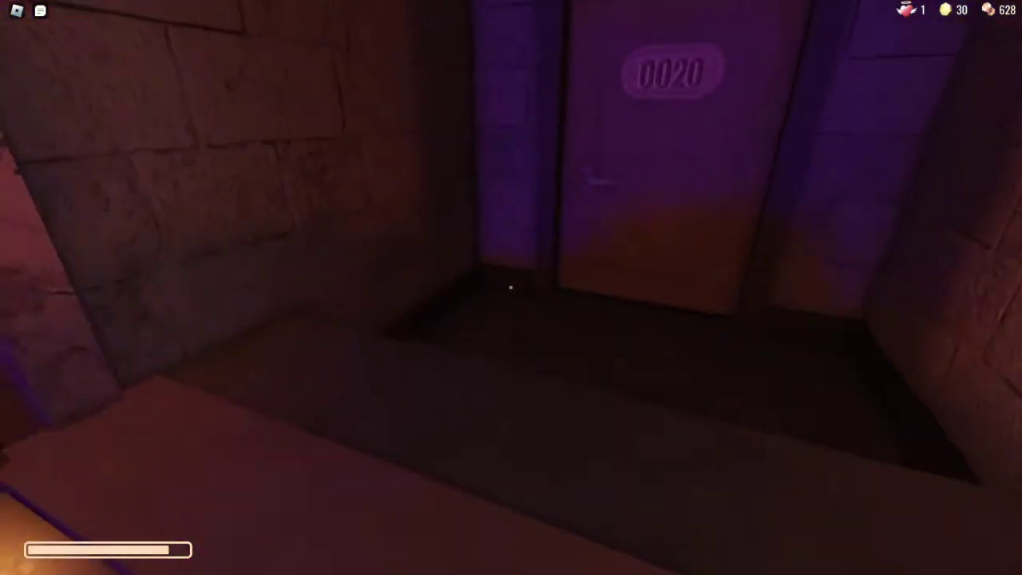
{"action": "key", "text": "w"}
{"action": "key", "text": "w"}
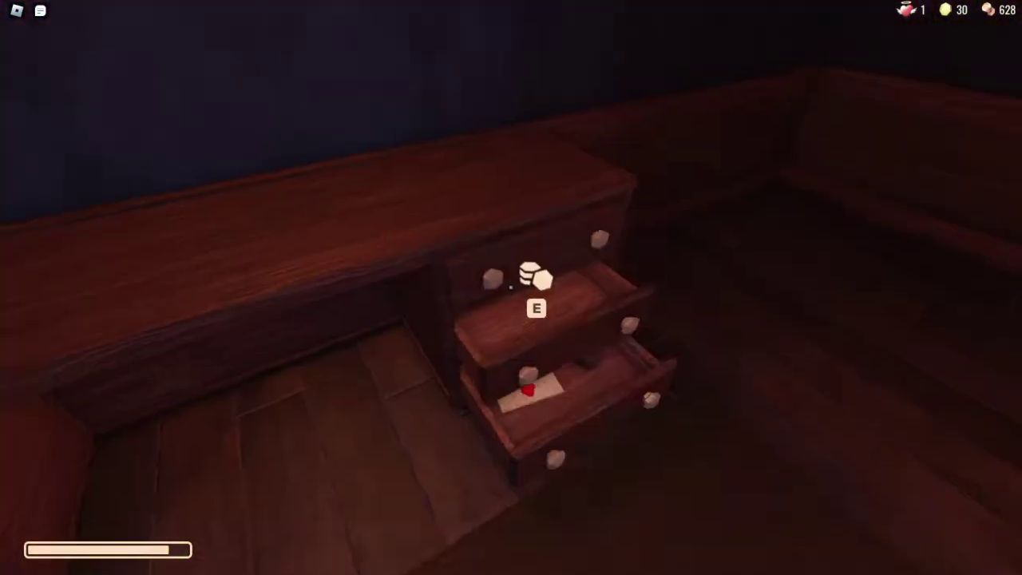
{"action": "key", "text": "e"}
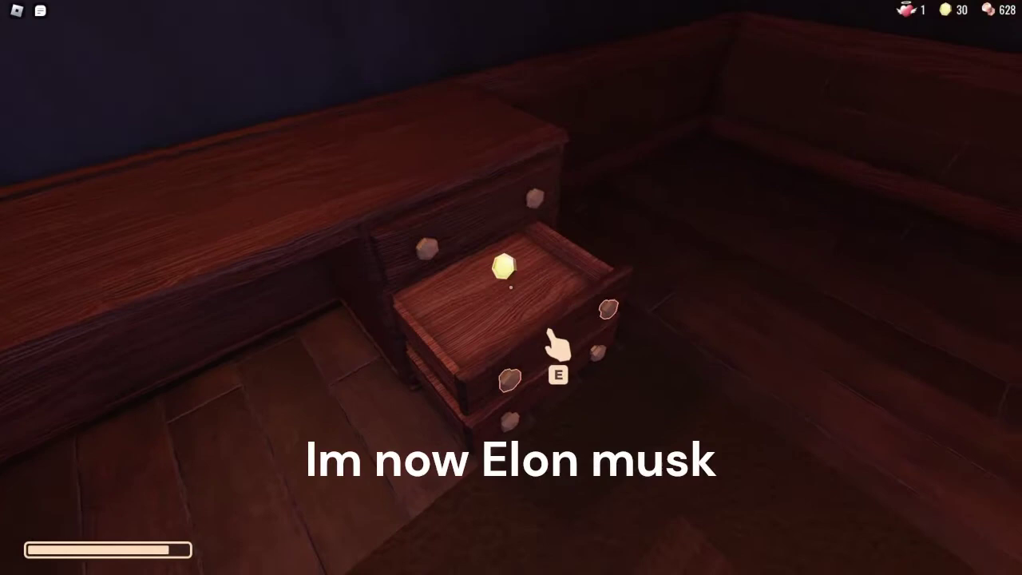
{"action": "key", "text": "e"}
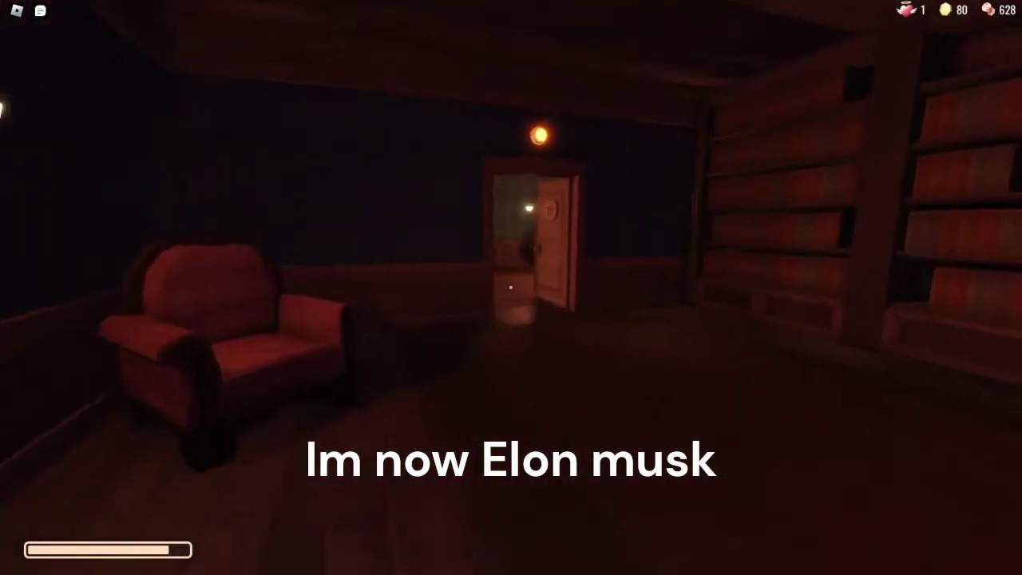
Pass through door 0021 and open the next dresser's bottom drawer.
{"action": "key", "text": "w"}
{"action": "key", "text": "w"}
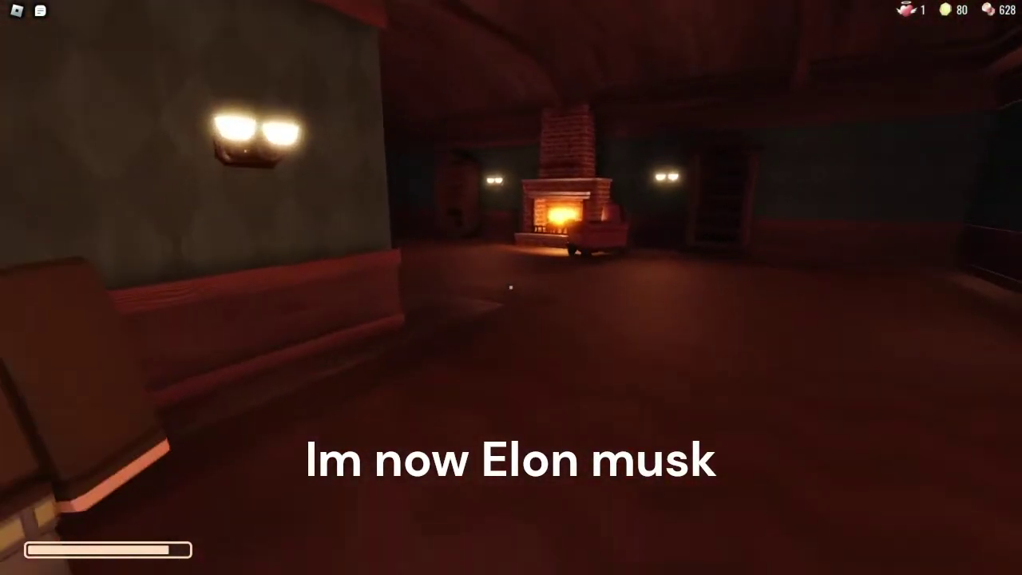
{"action": "key", "text": "w"}
{"action": "key", "text": "w"}
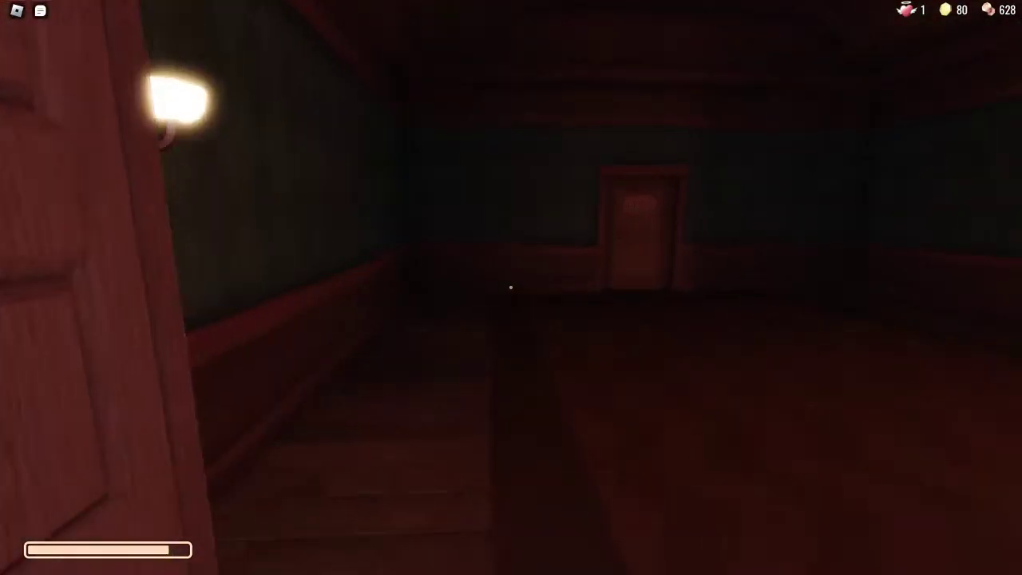
{"action": "key", "text": "w"}
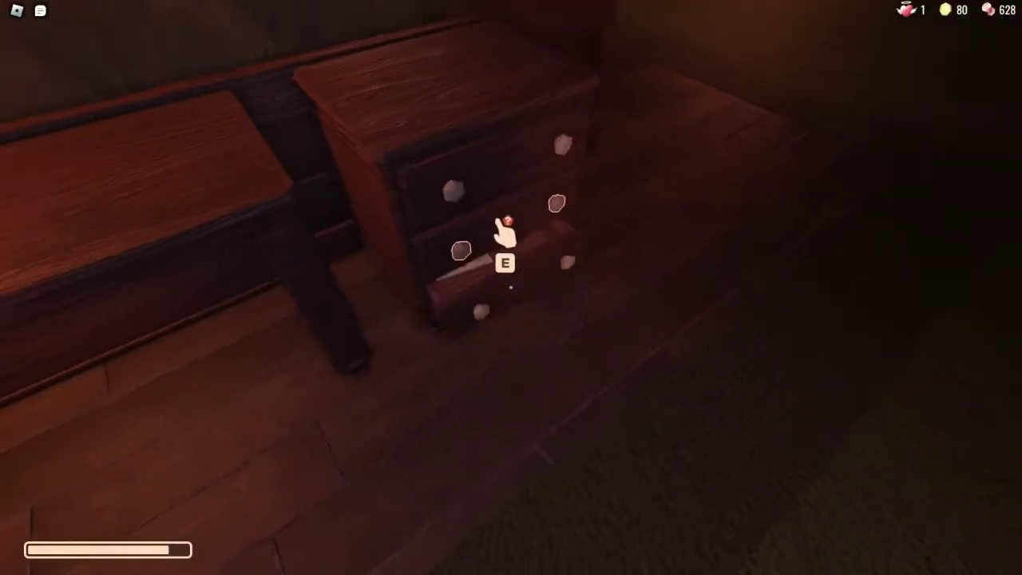
{"action": "key", "text": "e"}
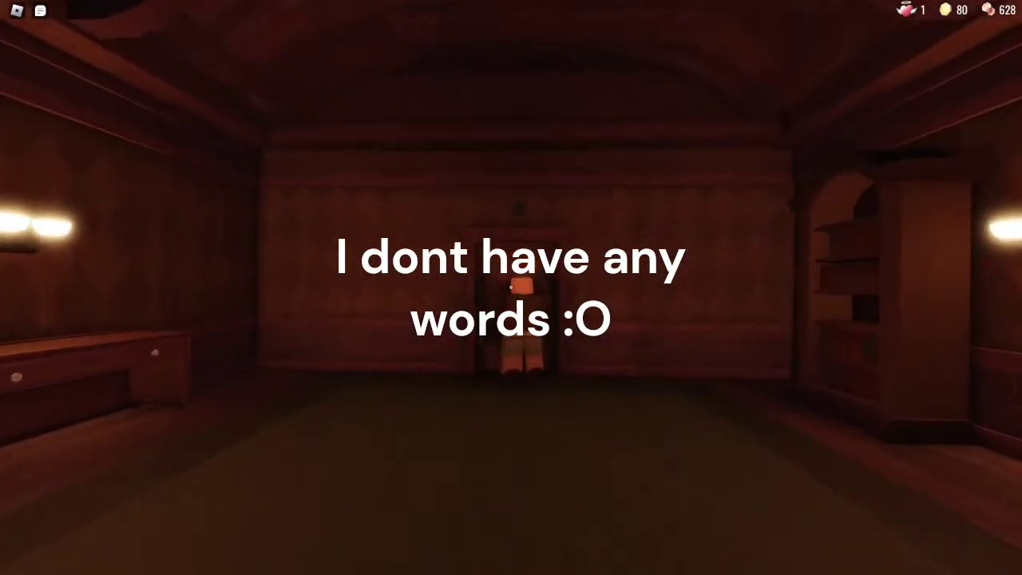
{"action": "scroll", "coordinate": [511, 288], "scroll_direction": "up", "scroll_amount": 3}
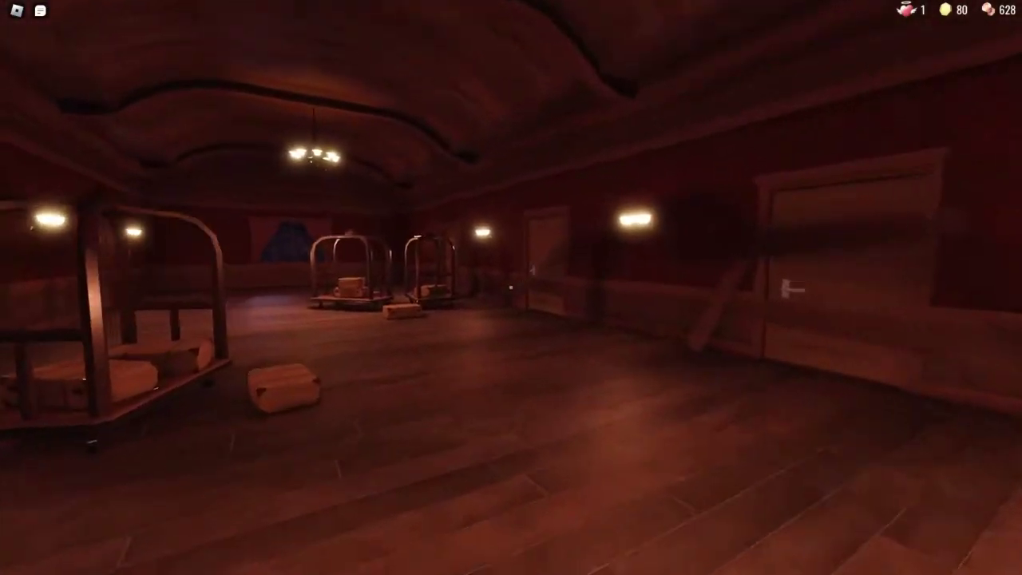
Pass the luggage carts, take doors 0028 and 0029, and climb the stairs.
{"action": "key", "text": "w"}
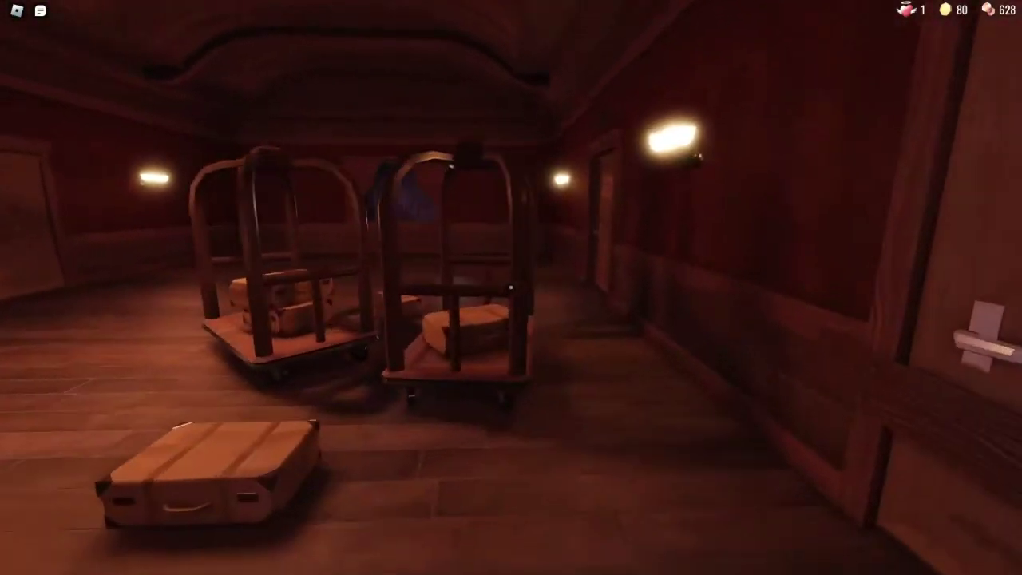
{"action": "key", "text": "w"}
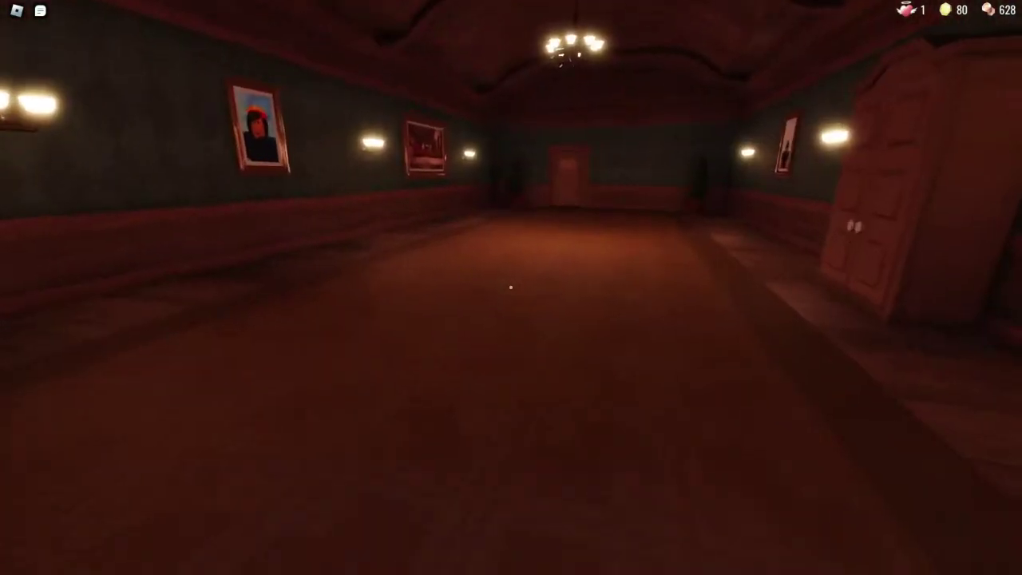
{"action": "key", "text": "w"}
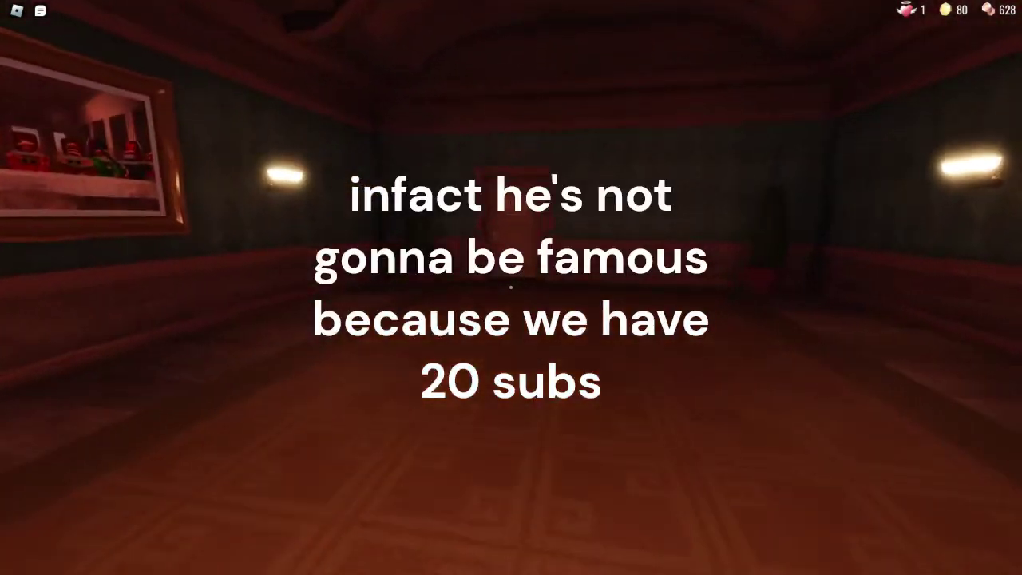
{"action": "key", "text": "w"}
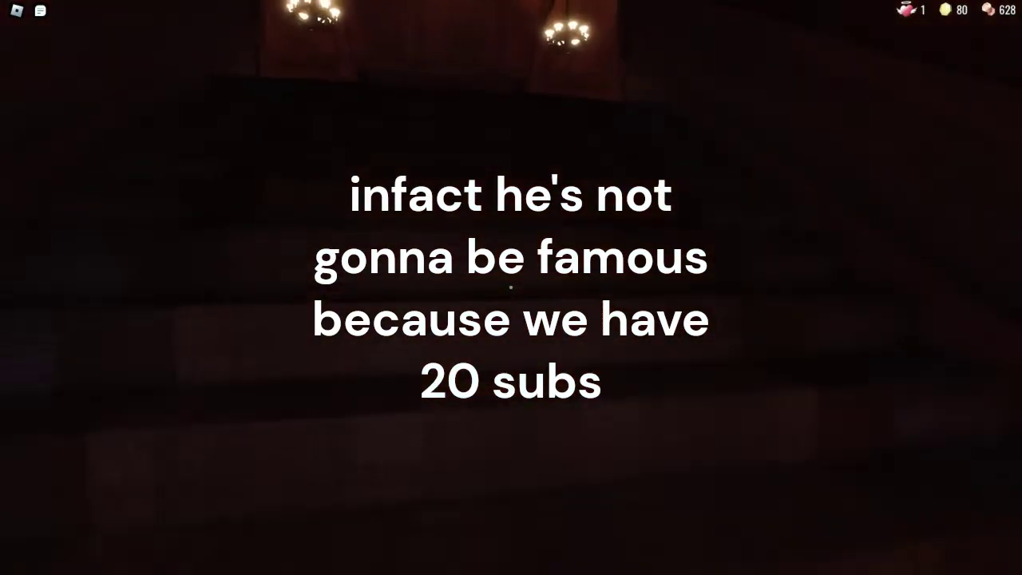
{"action": "key", "text": "w"}
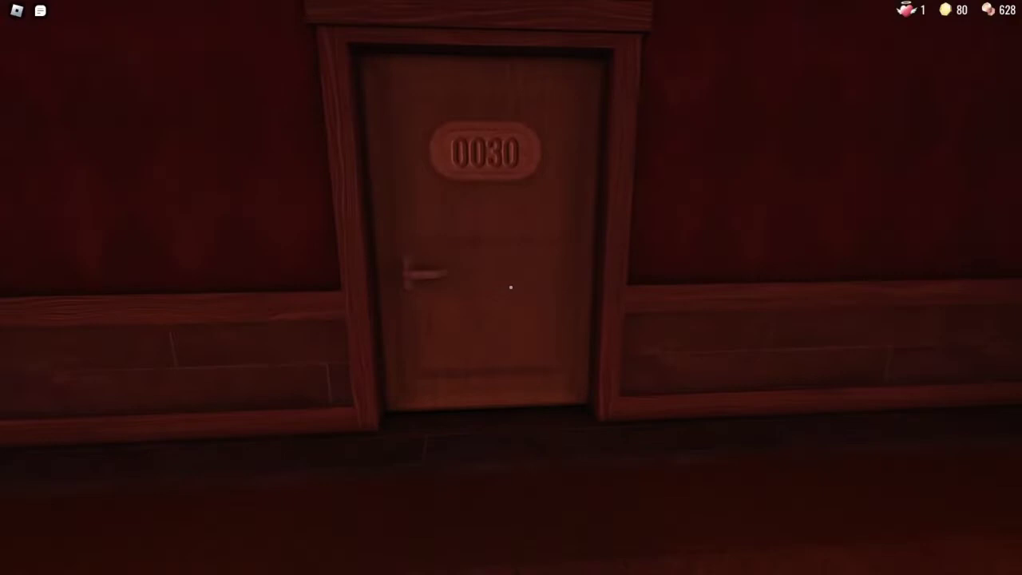
Go through doors 30 and 31, then run the red hallway past door 39.
{"action": "key", "text": "w"}
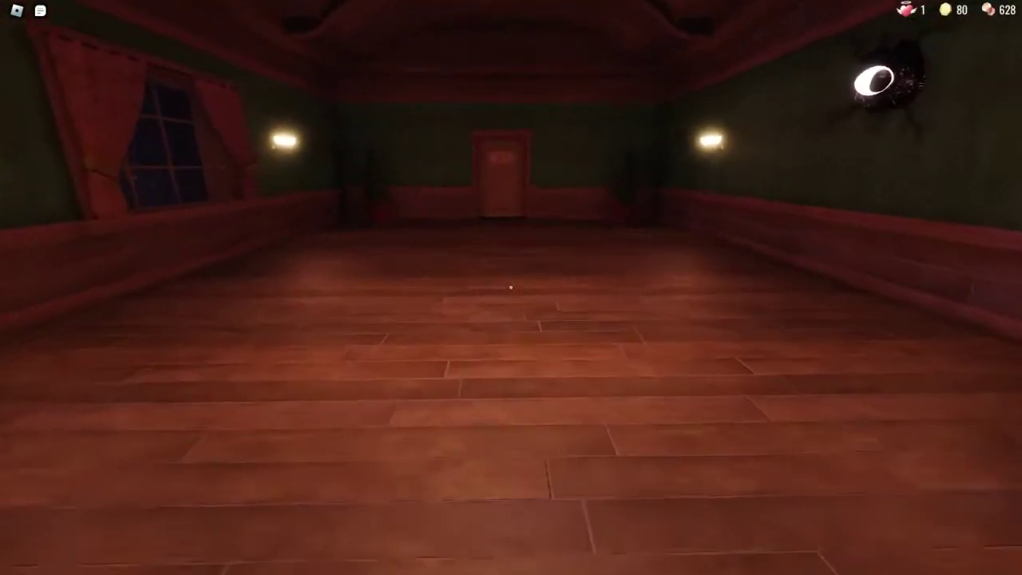
{"action": "key", "text": "w"}
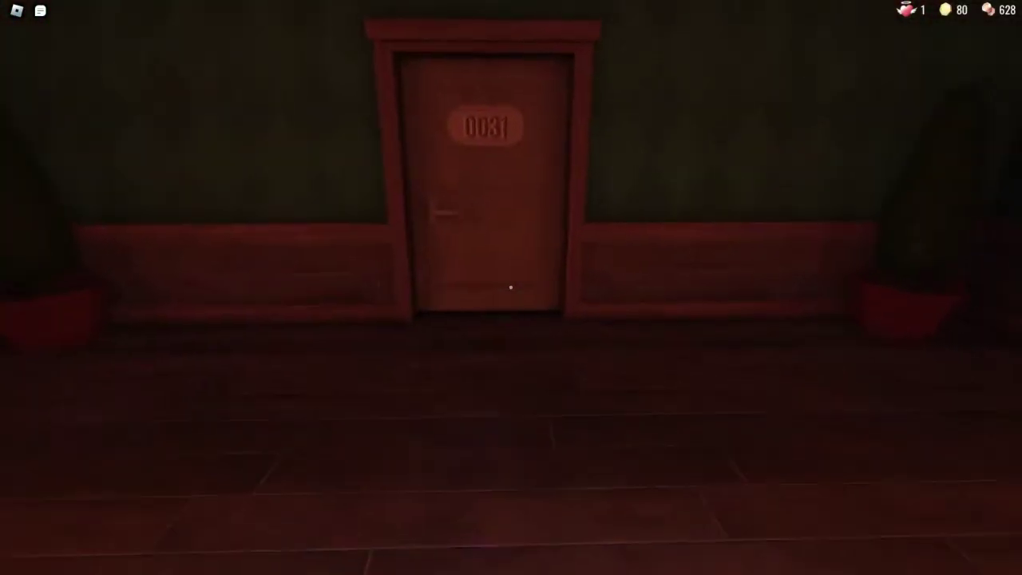
{"action": "key", "text": "w"}
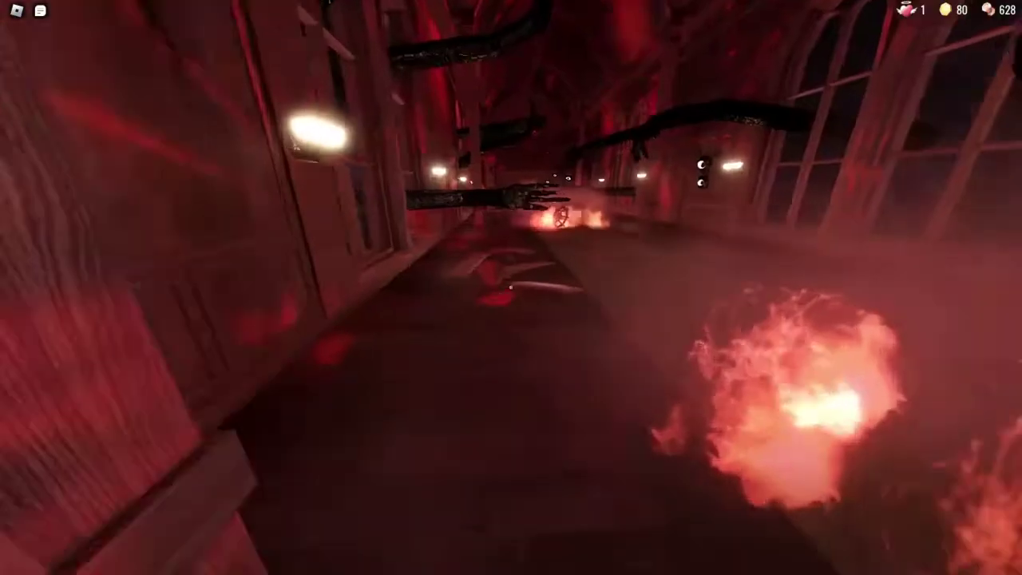
{"action": "key", "text": "w"}
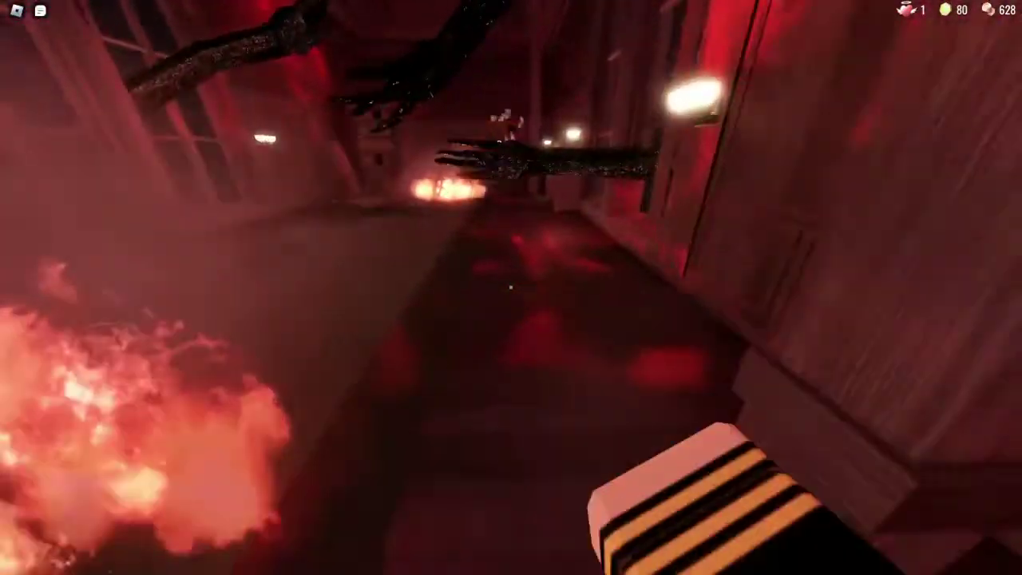
{"action": "key", "text": "w"}
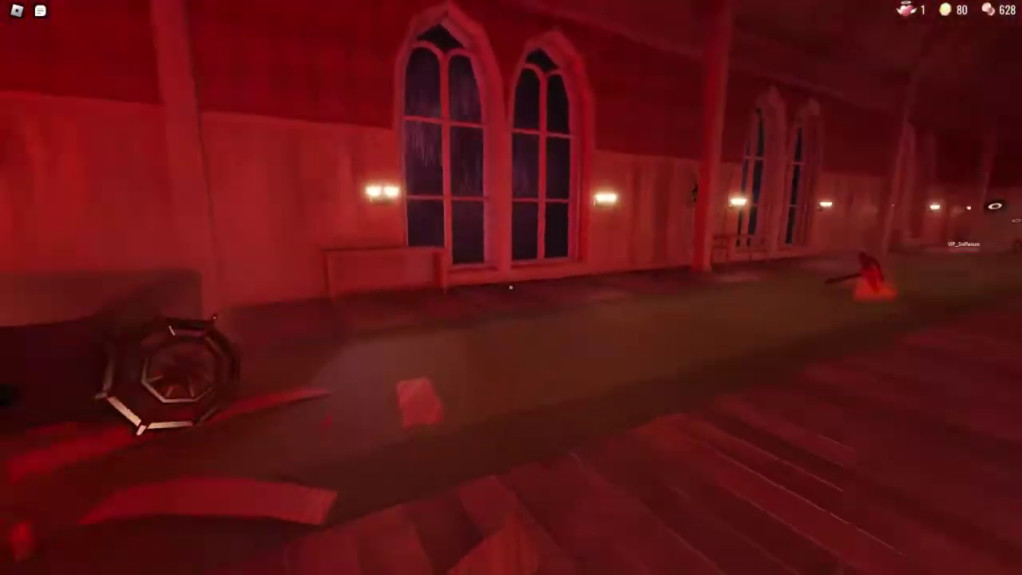
{"action": "key", "text": "w"}
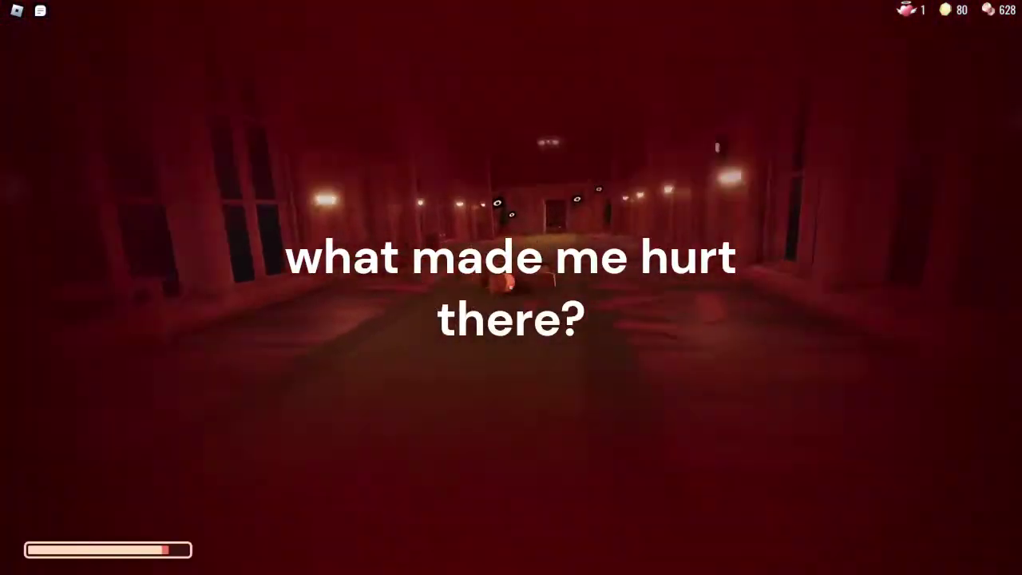
Look back down the hall at the end of the Seek chase.
{"action": "key", "text": "w"}
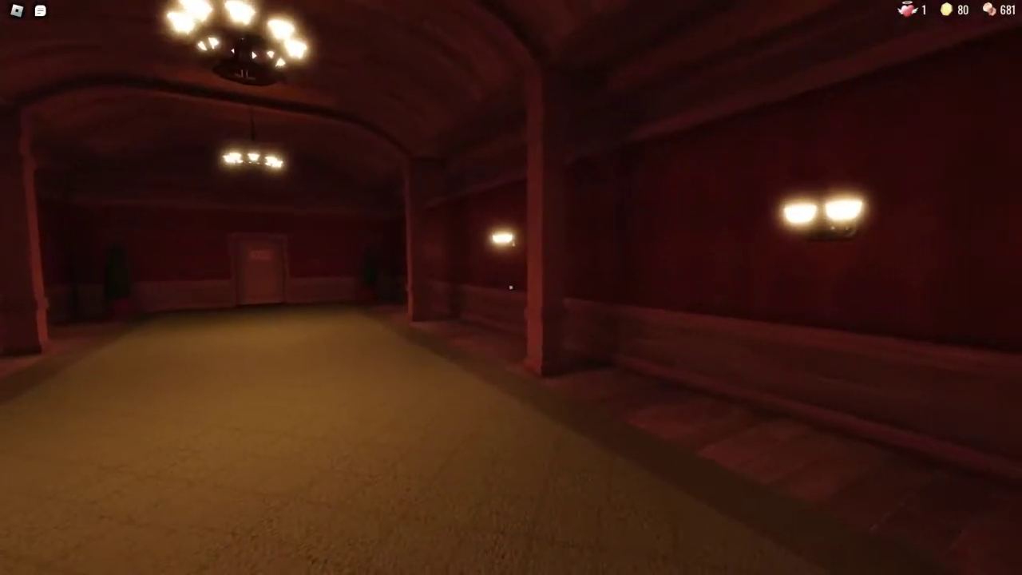
Go through door 46, hide in the wardrobe, then leave through door 48.
{"action": "left_click_drag", "start_coordinate": [511, 287], "coordinate": [511, 288]}
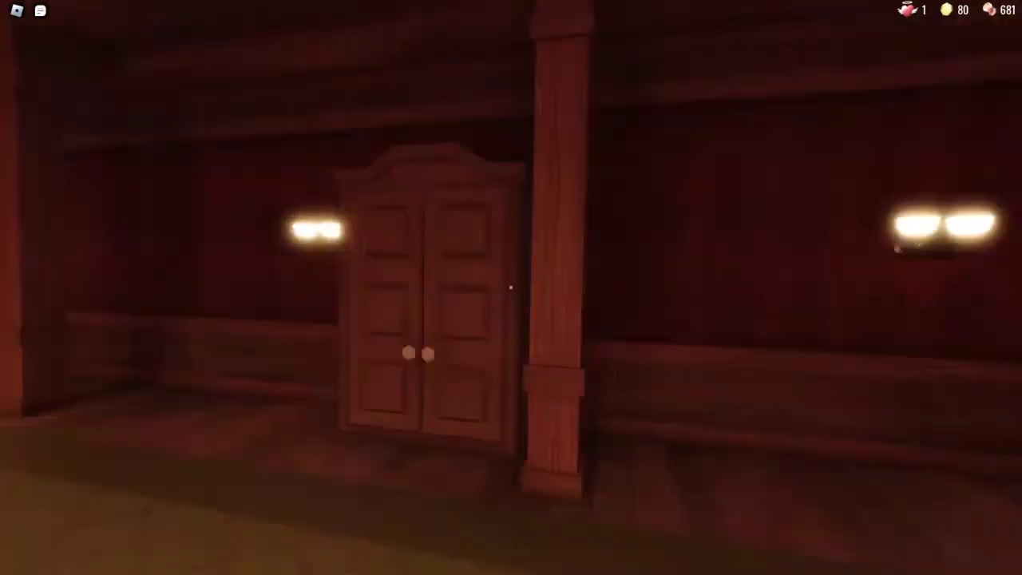
{"action": "key", "text": "w"}
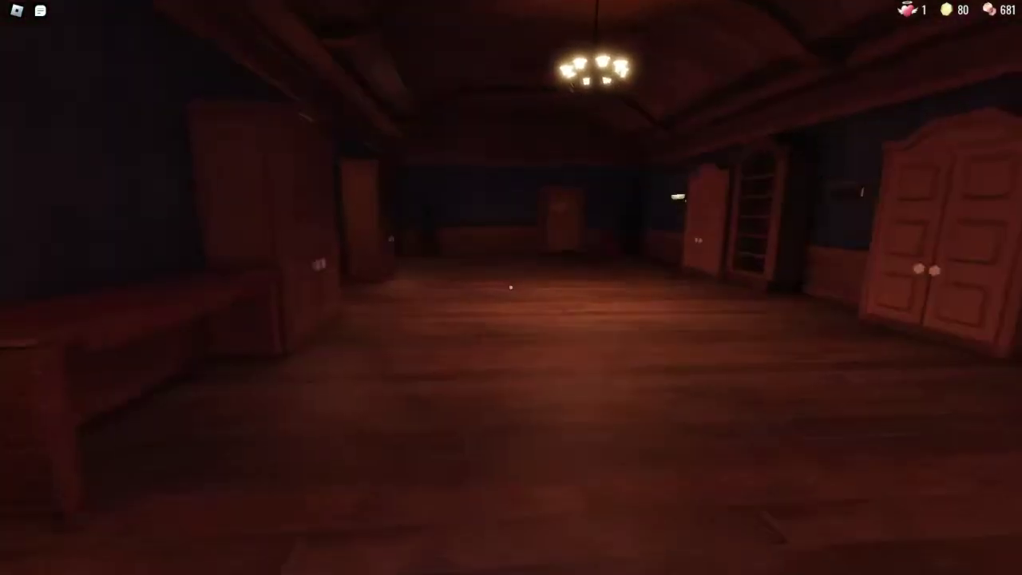
{"action": "key", "text": "w"}
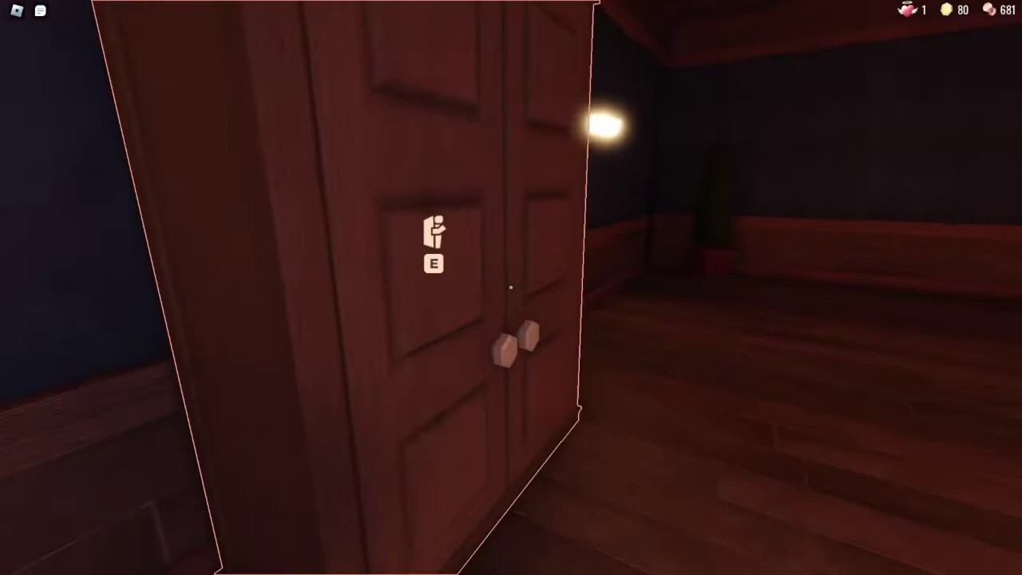
{"action": "key", "text": "e"}
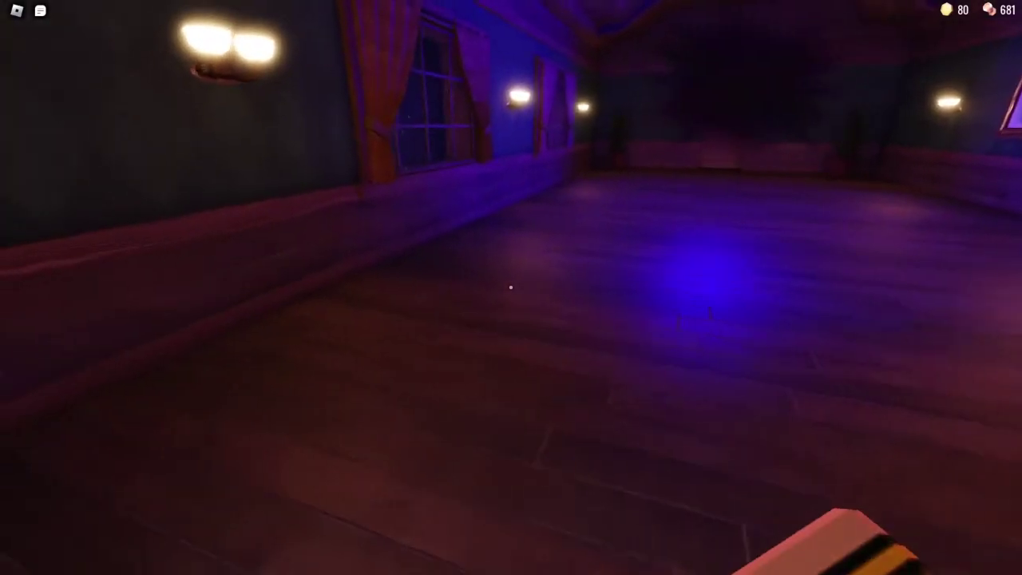
Carry the striped item down the hallway into the carpeted hall and look around.
{"action": "key", "text": "w"}
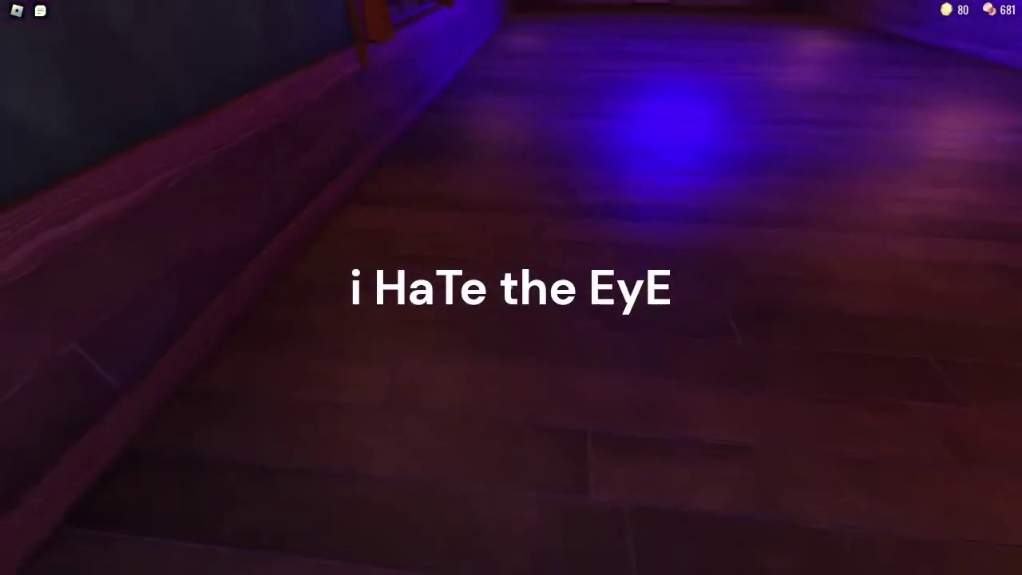
{"action": "key", "text": "w"}
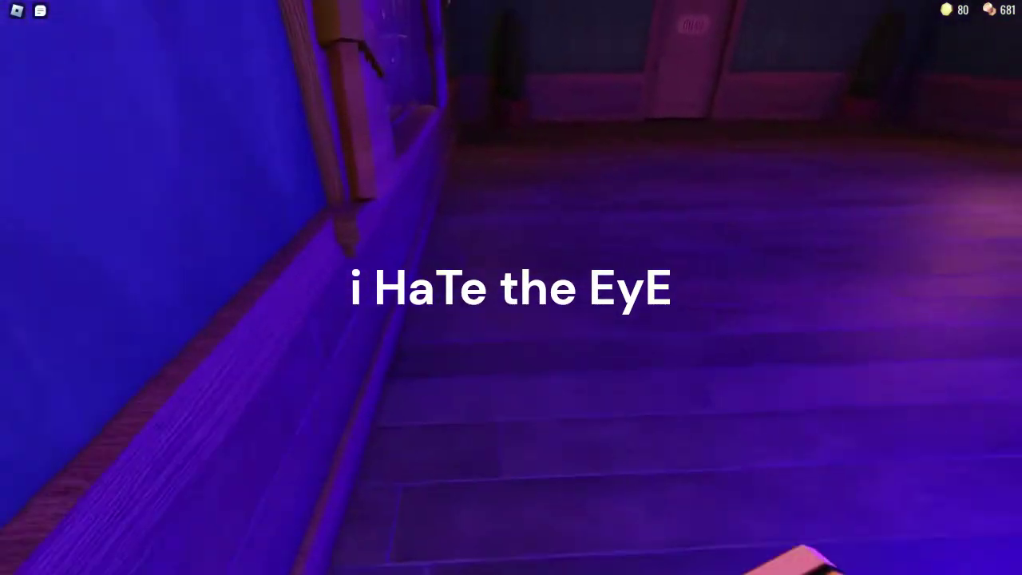
{"action": "key", "text": "w"}
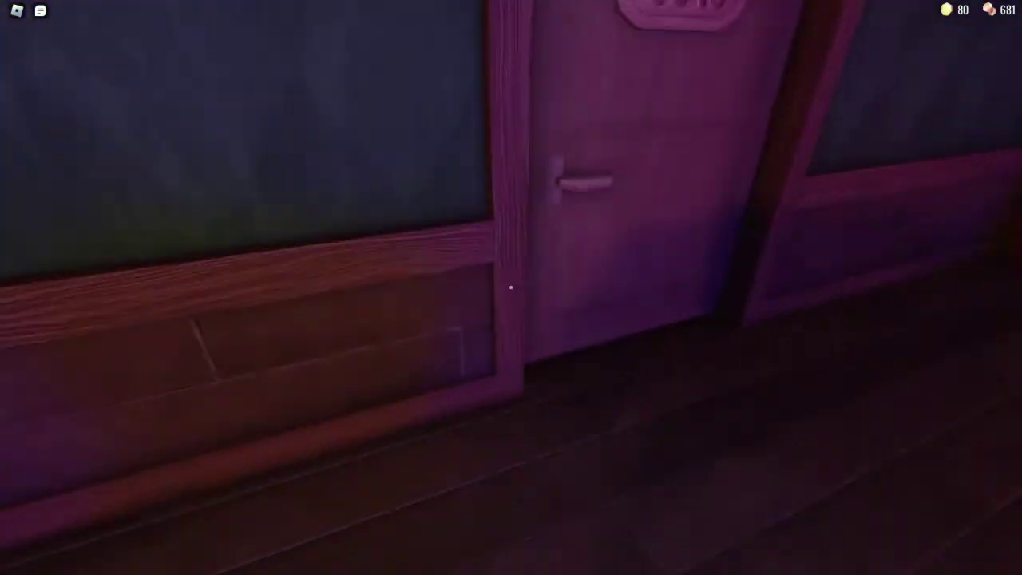
{"action": "key", "text": "w"}
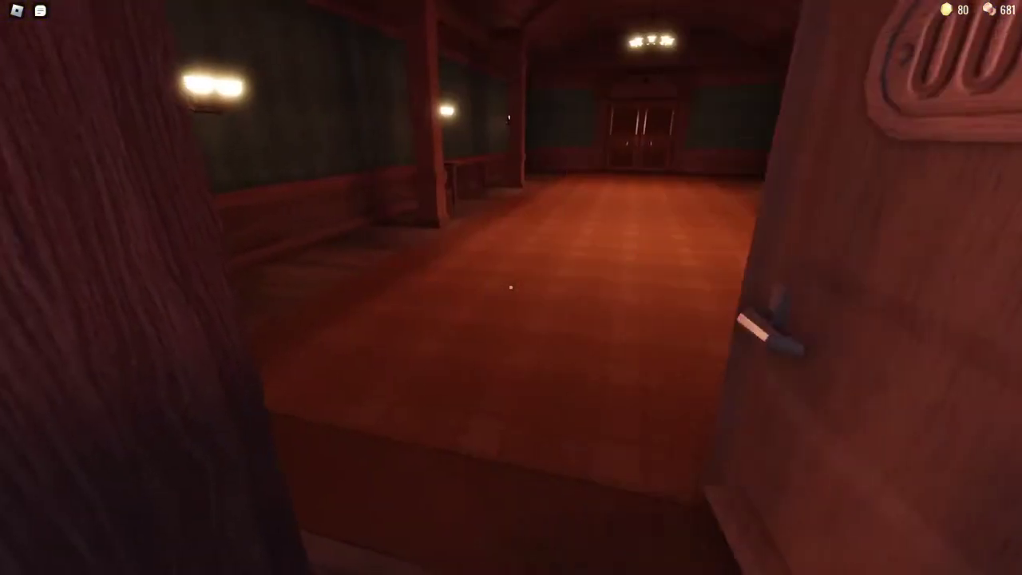
{"action": "key", "text": "w"}
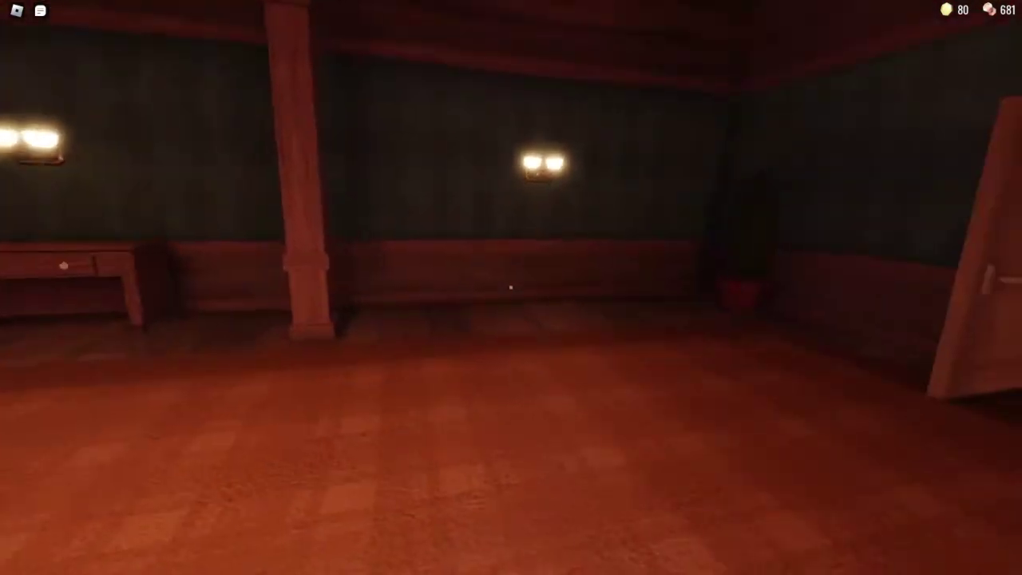
{"action": "key", "text": "w"}
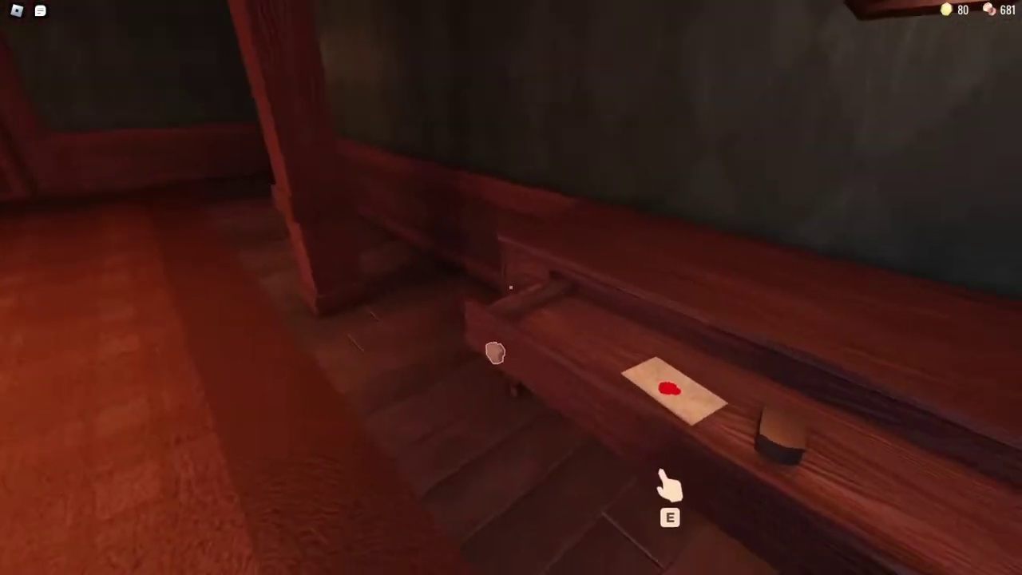
{"action": "left_click_drag", "start_coordinate": [511, 288], "coordinate": [240, 239]}
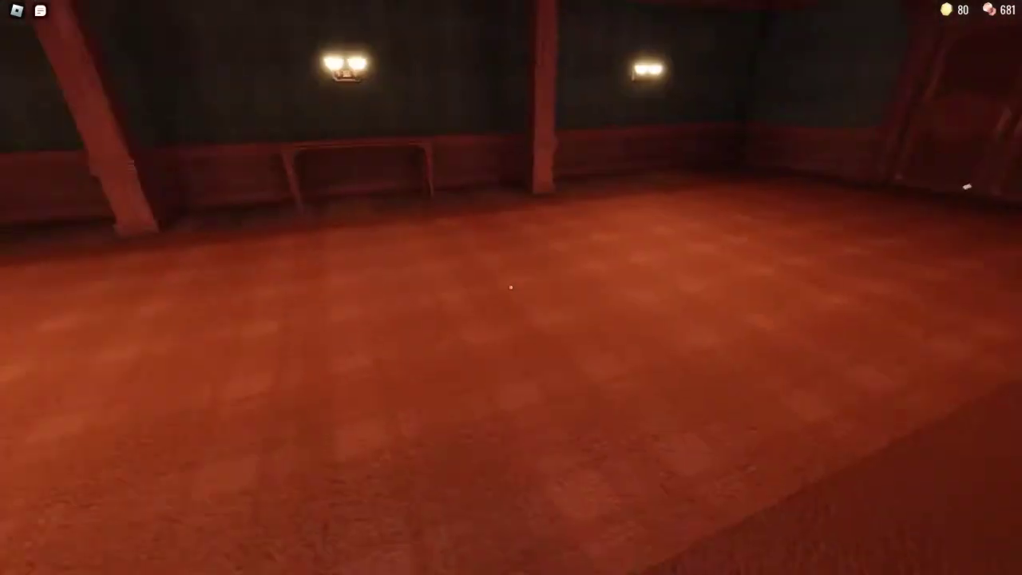
{"action": "left_click_drag", "start_coordinate": [511, 287], "coordinate": [320, 287]}
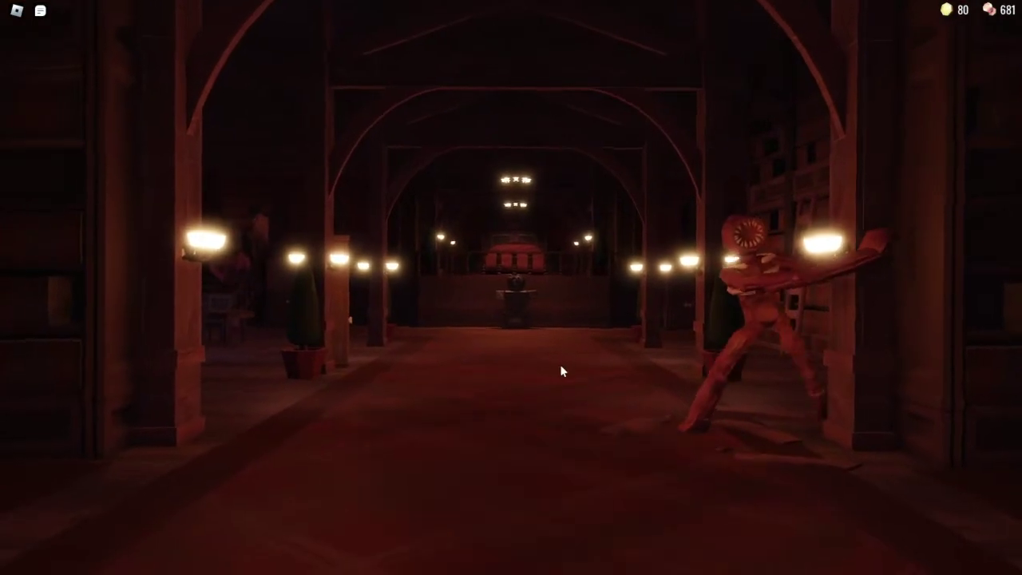
Walk past Figure through the library archways and along the bookshelves to the hint paper.
{"action": "key", "text": "w"}
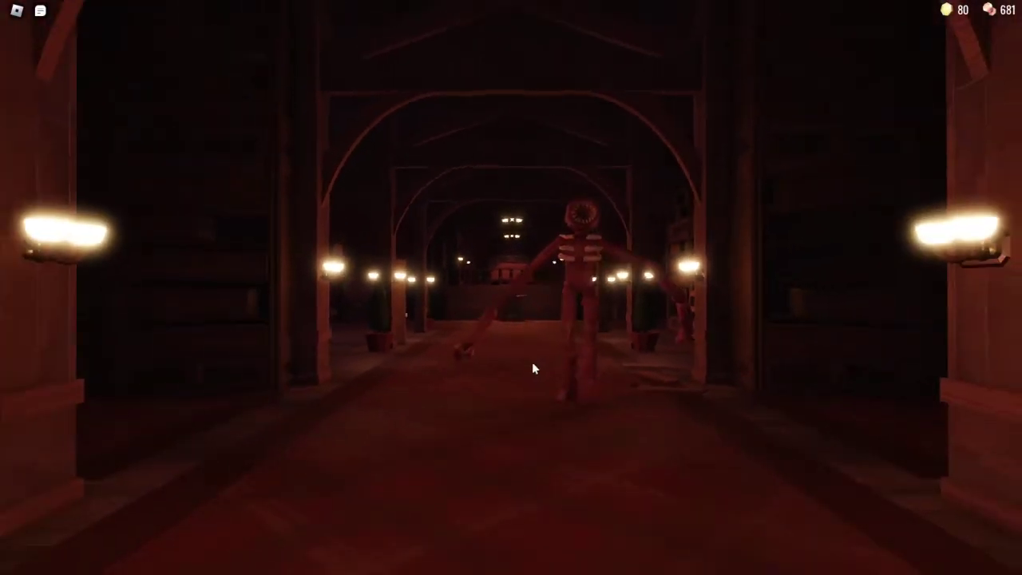
{"action": "key", "text": "w"}
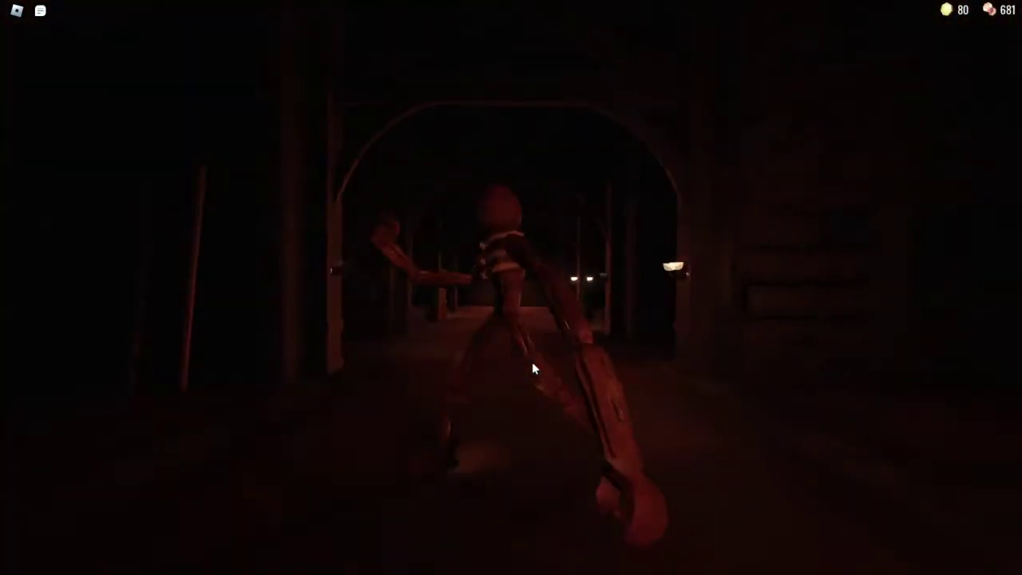
{"action": "key", "text": "w"}
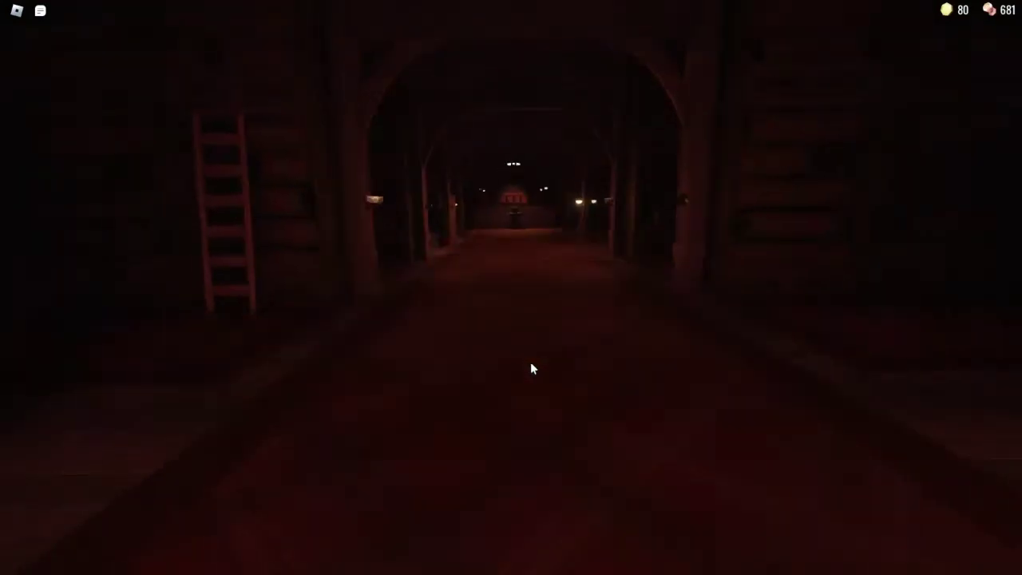
{"action": "key", "text": "w"}
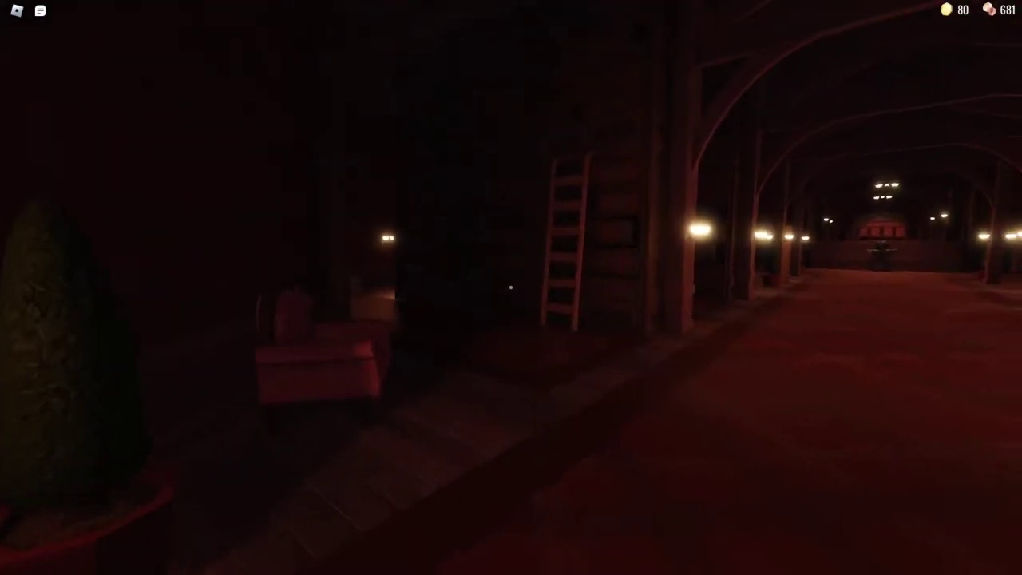
{"action": "key", "text": "w"}
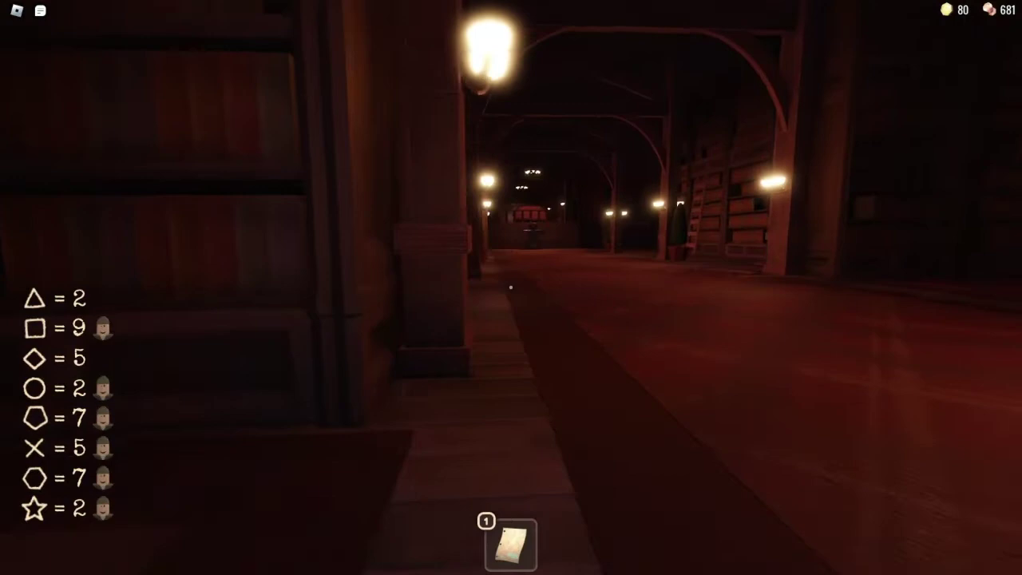
{"action": "key", "text": "w"}
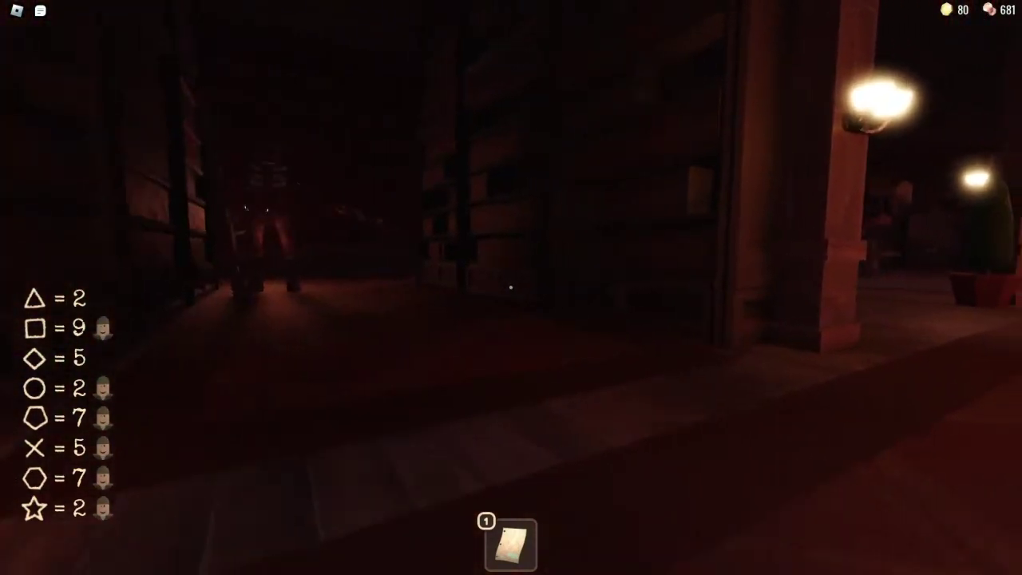